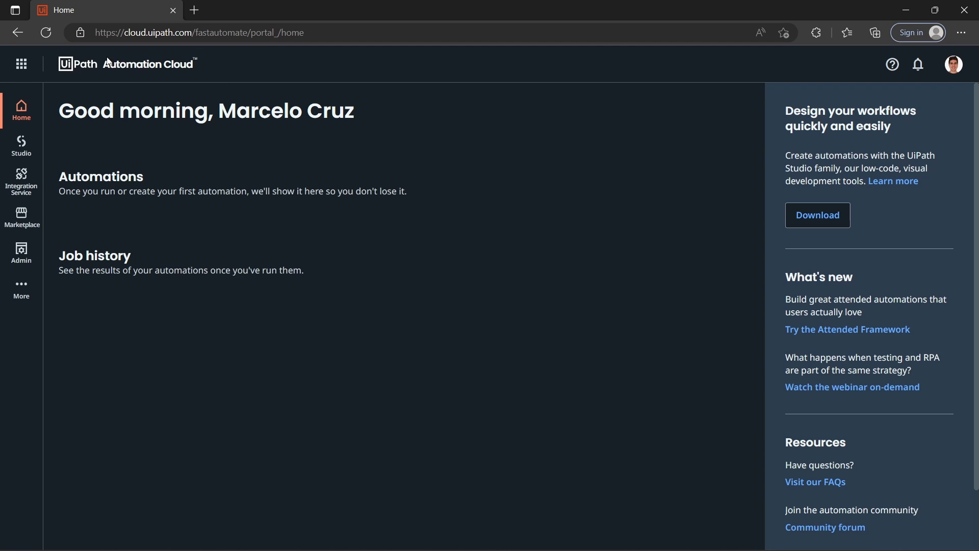
Step: Create a new Studio project named Data Scraping that starts manually
click(23, 145)
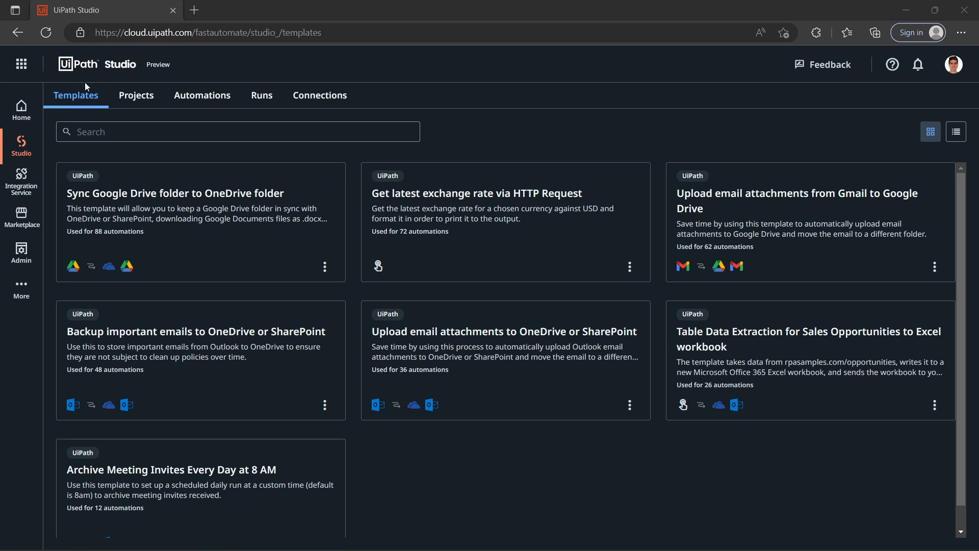
click(136, 101)
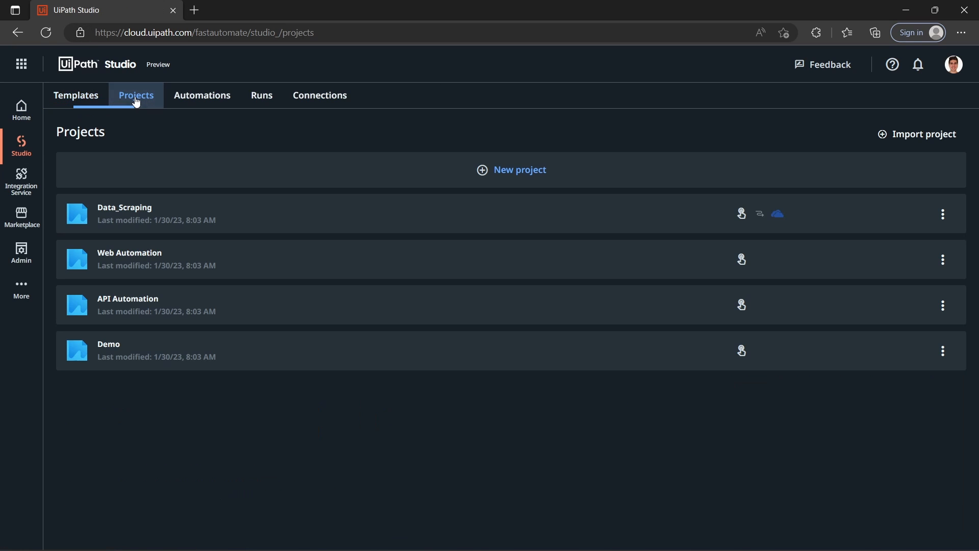
click(522, 169)
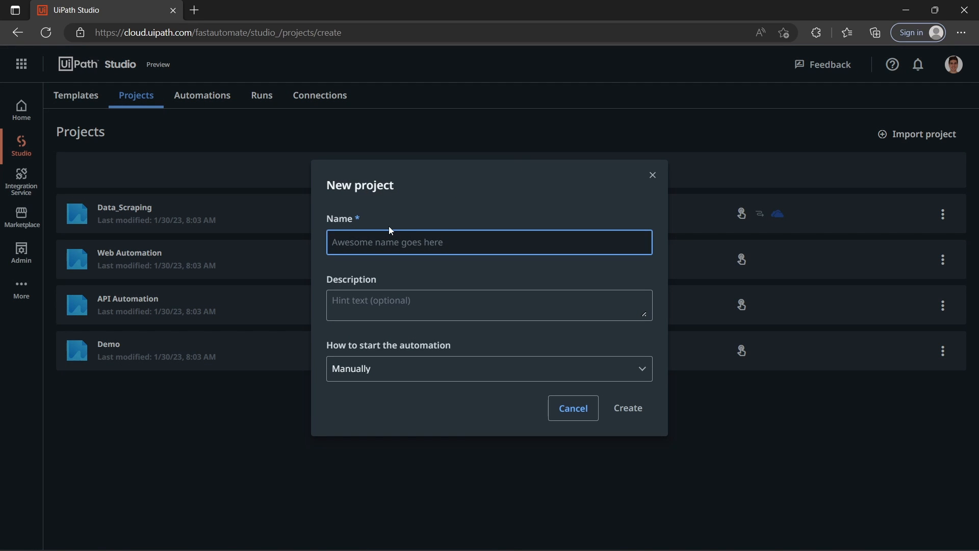
text(Data Scraping)
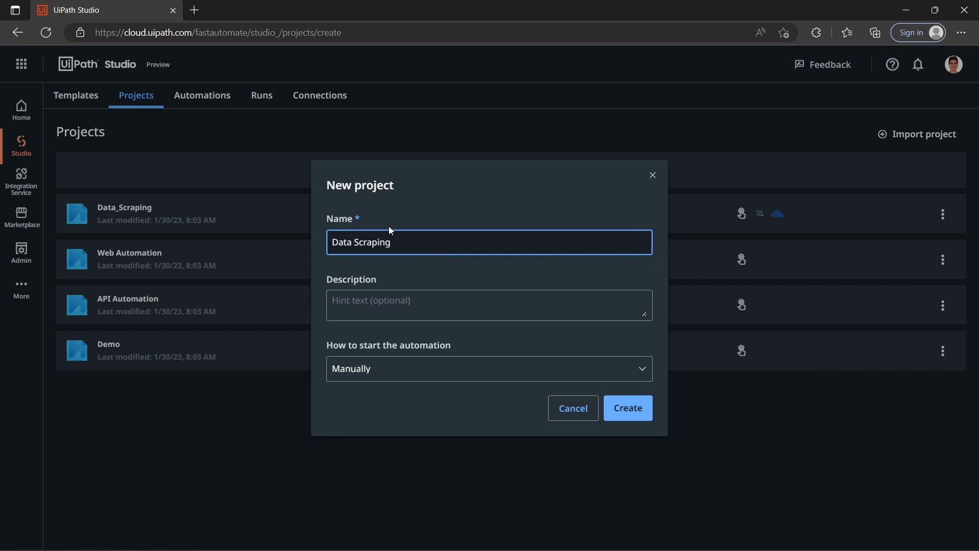
click(628, 410)
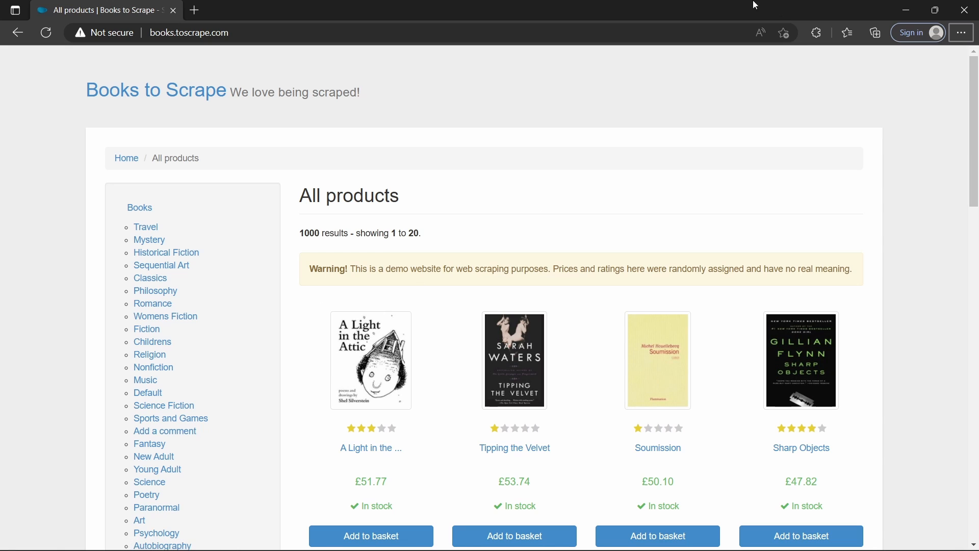
Step: Examine the All products page of books.toscrape.com, including its address, book listings, categories and page indicator
click(204, 33)
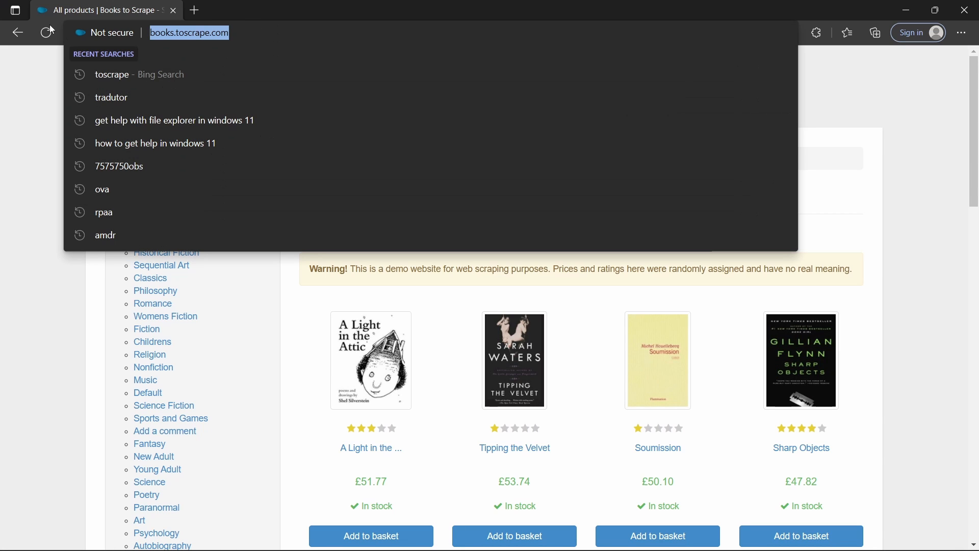
click(53, 320)
scroll(148, 299, down, 10)
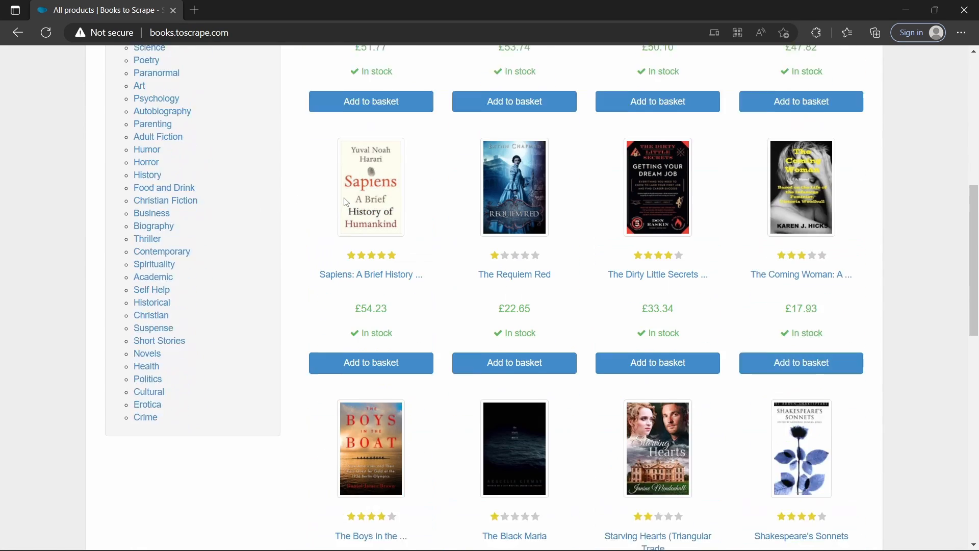
scroll(738, 308, down, 10)
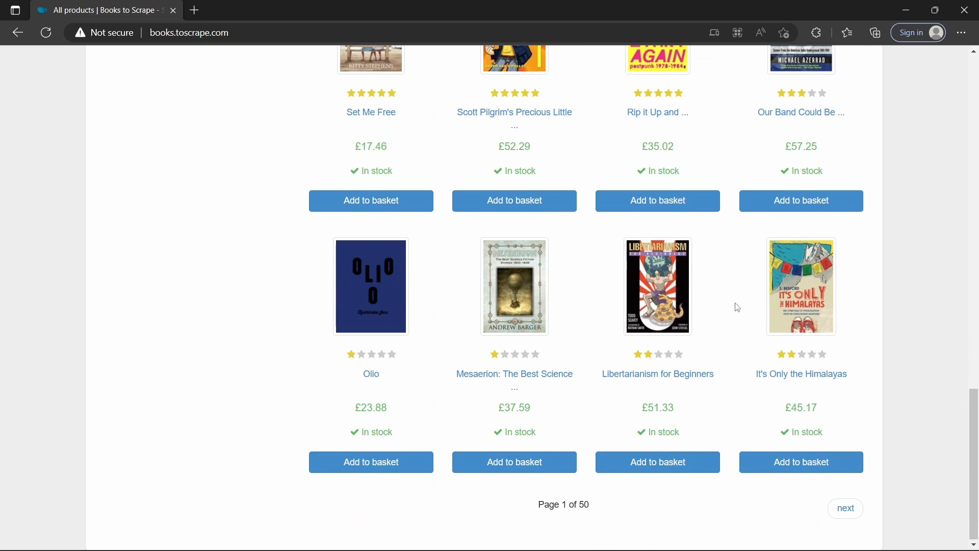
drag(536, 503, 655, 508)
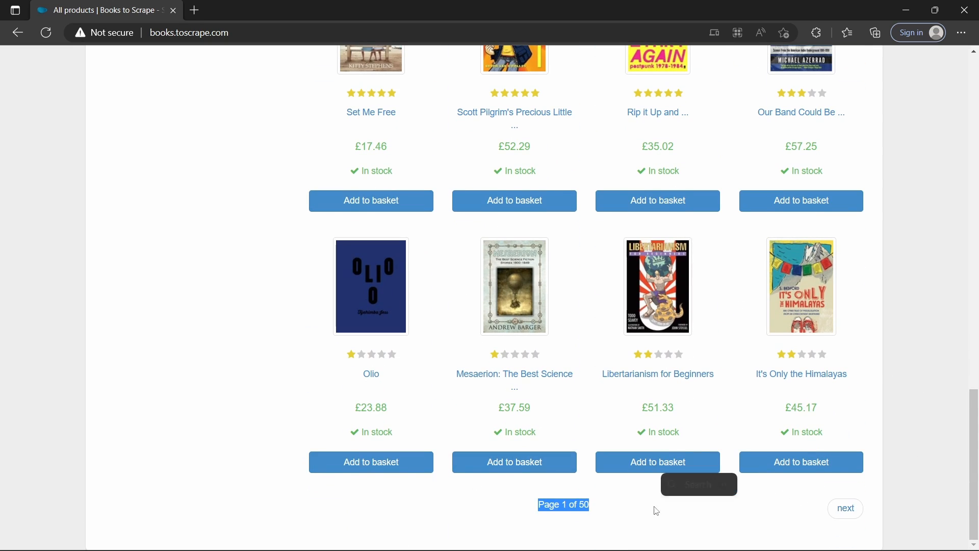
scroll(556, 468, up, 20)
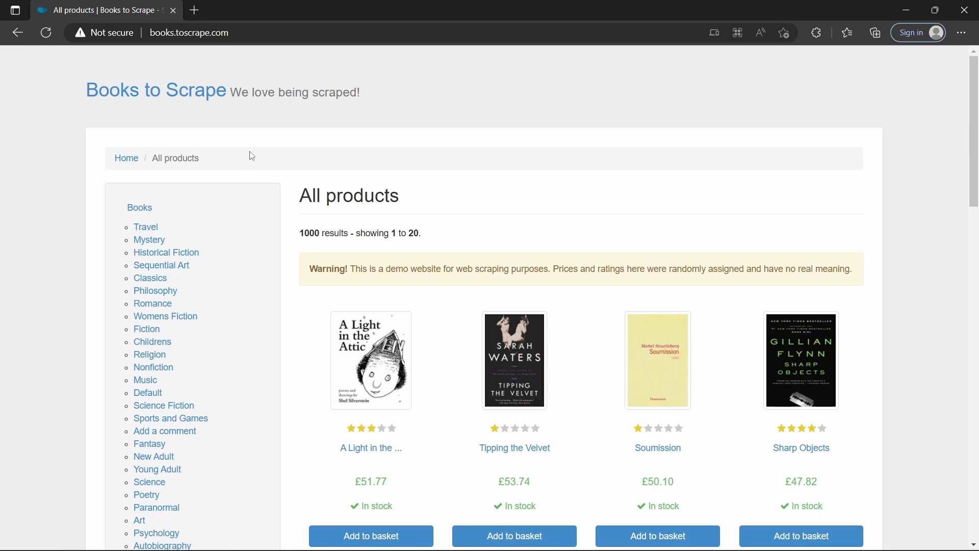
scroll(314, 189, down, 5)
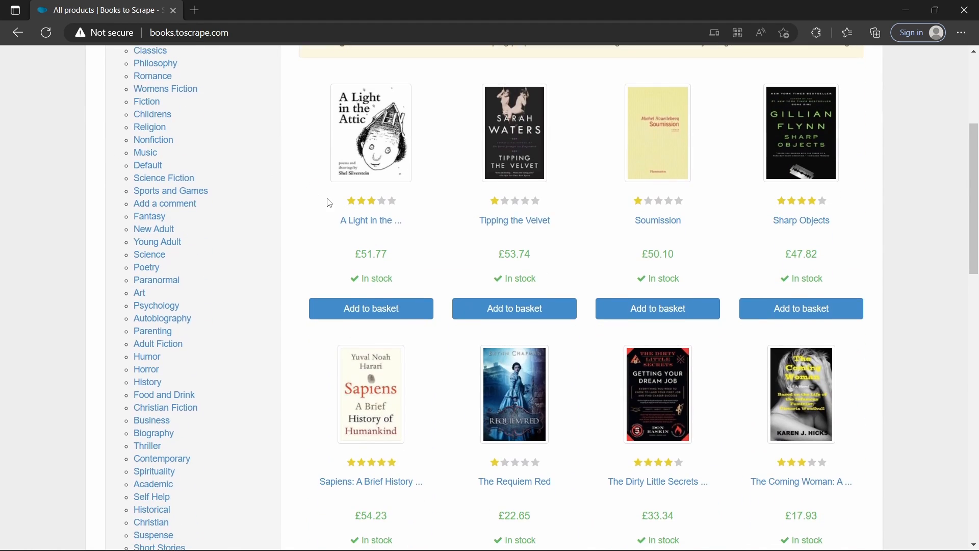
scroll(324, 199, down, 4)
scroll(234, 195, up, 5)
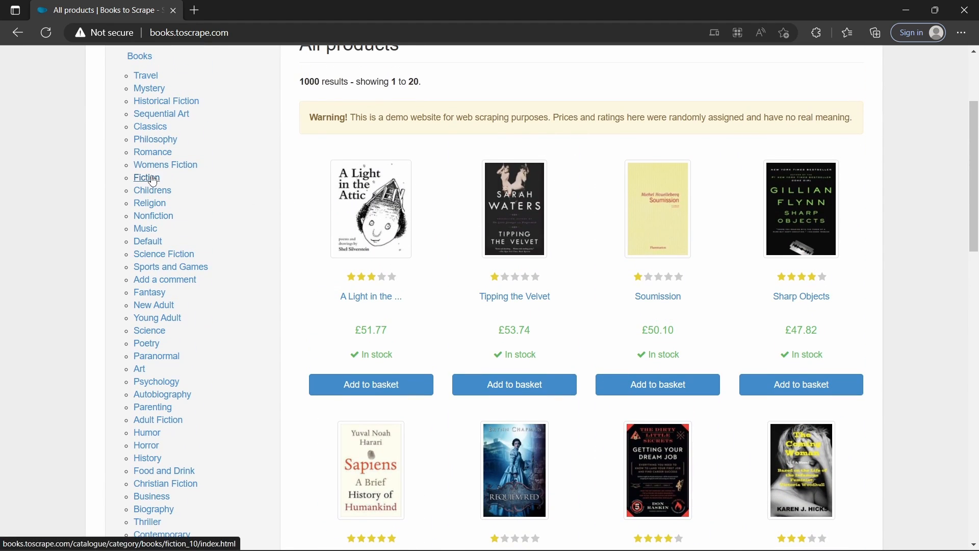
Step: Open the Fiction category and inspect the Soumission title's link, viewing the book page it leads to
click(156, 179)
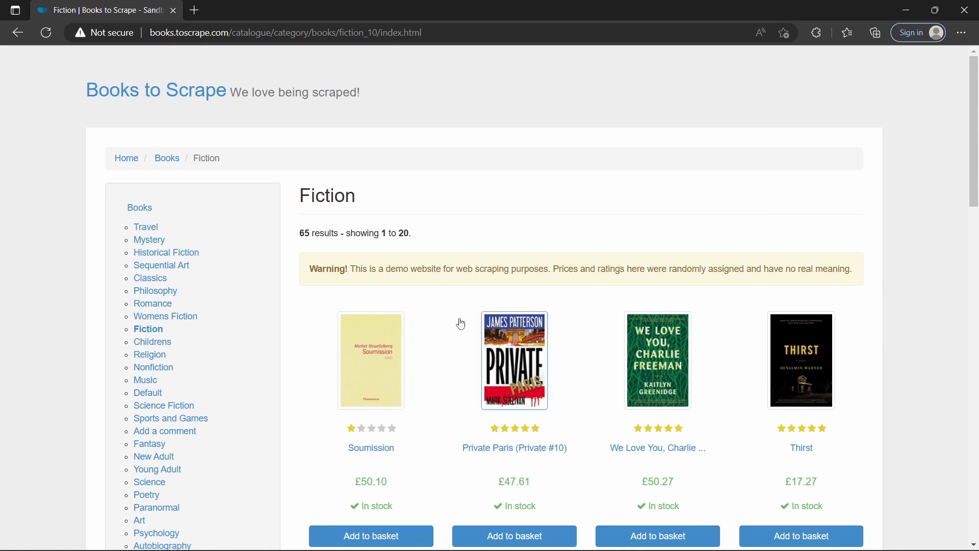
right_click(360, 457)
click(388, 440)
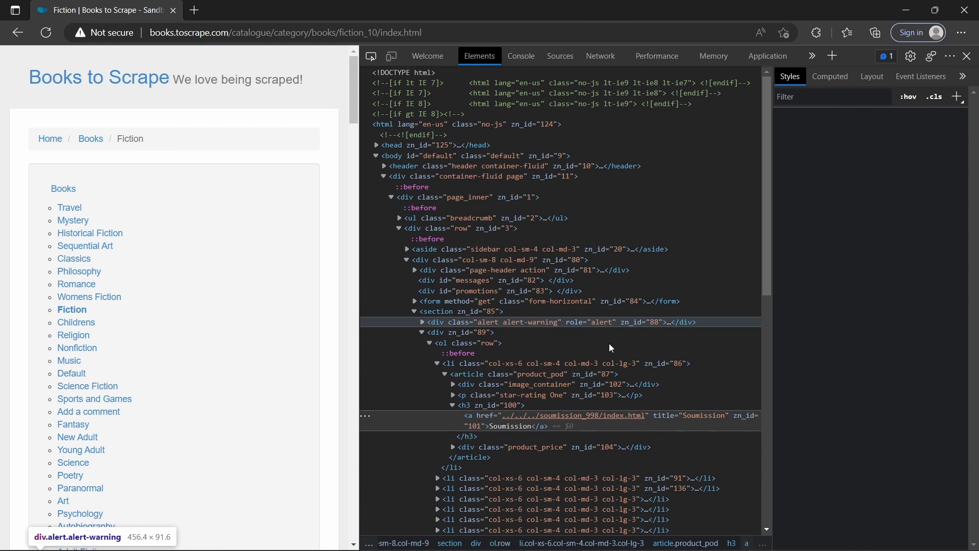
ctrl+click(560, 421)
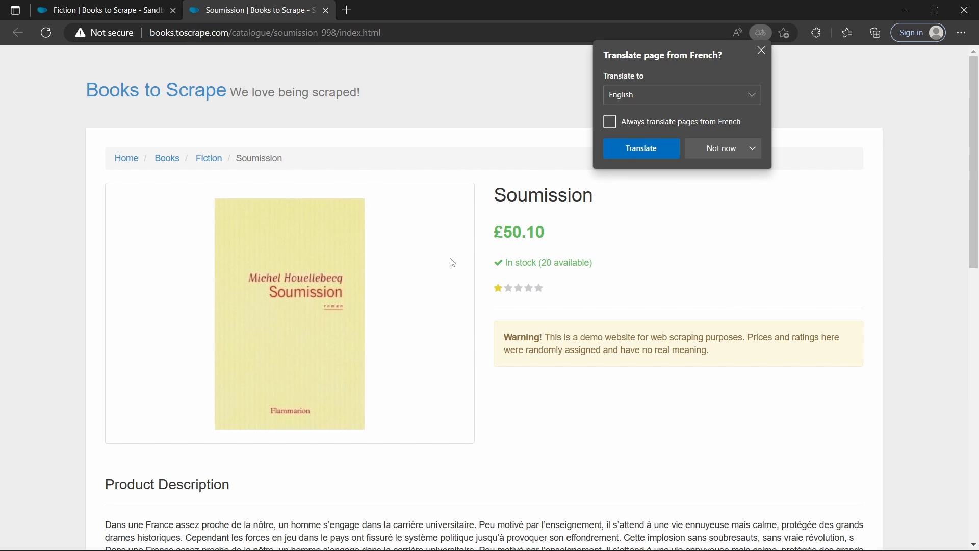
key(ctrl+w)
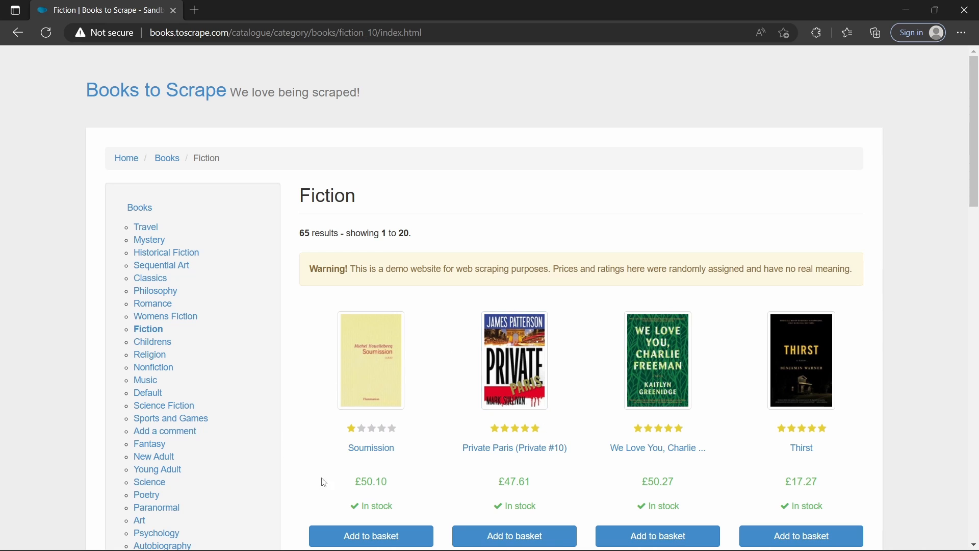
Step: Review the Fiction category's book prices and pagination down to the end of the listing
drag(356, 487, 415, 485)
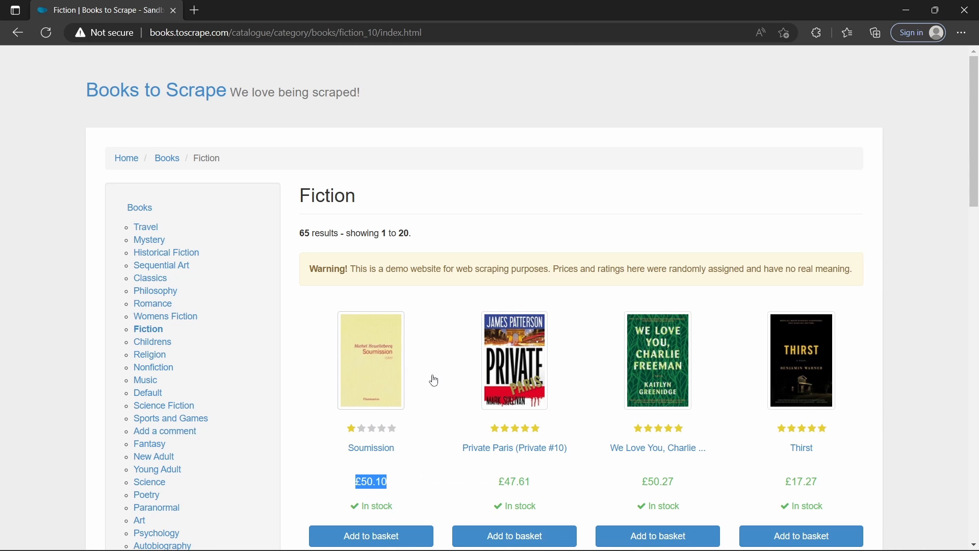
scroll(649, 414, down, 14)
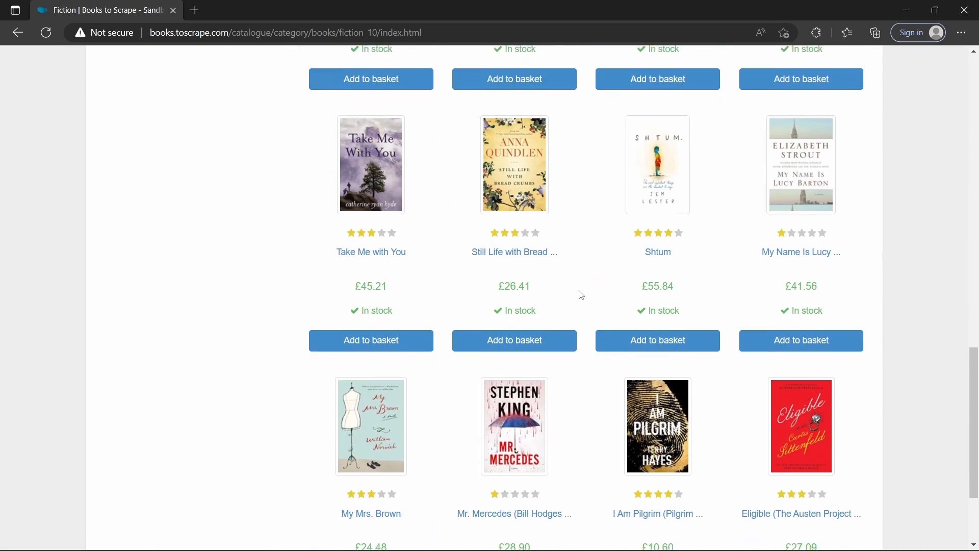
scroll(642, 320, down, 3)
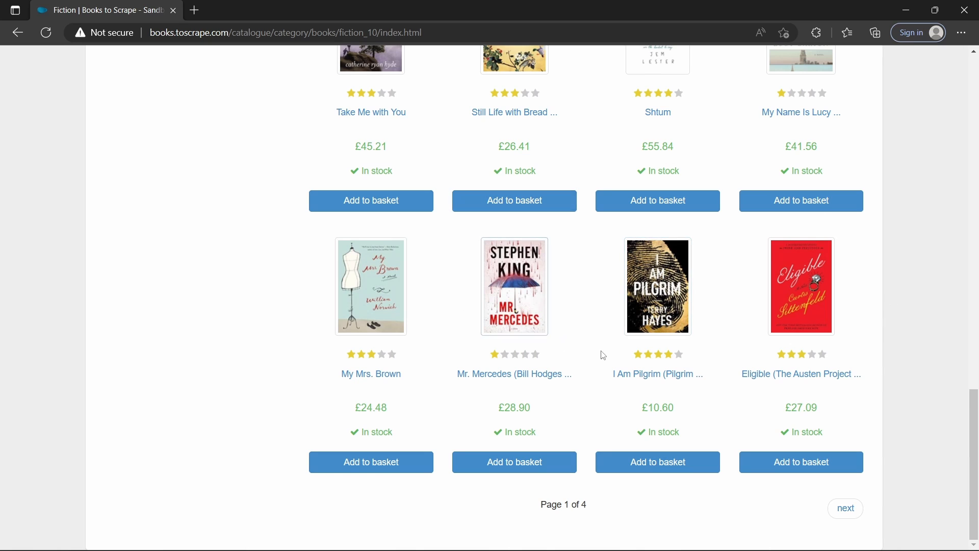
scroll(535, 285, up, 6)
scroll(535, 285, up, 10)
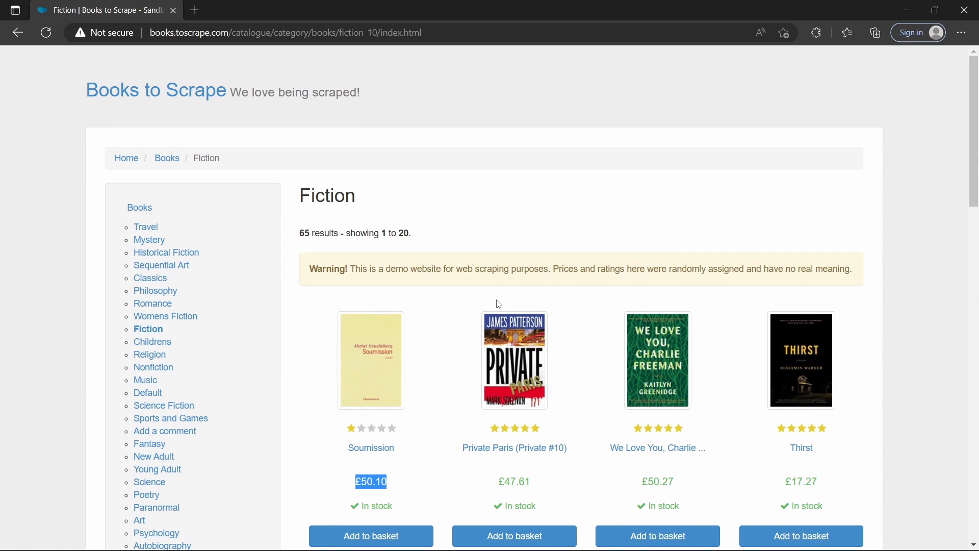
scroll(510, 306, down, 12)
scroll(520, 305, down, 5)
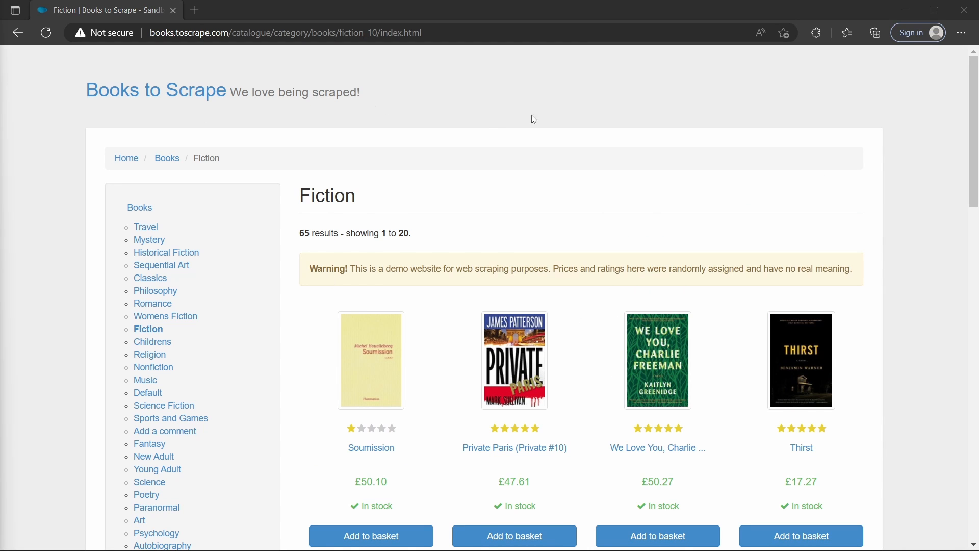
Step: Return to the Data Scraping project in UiPath Studio and add a Use Browser activity after the Manual Trigger
click(906, 10)
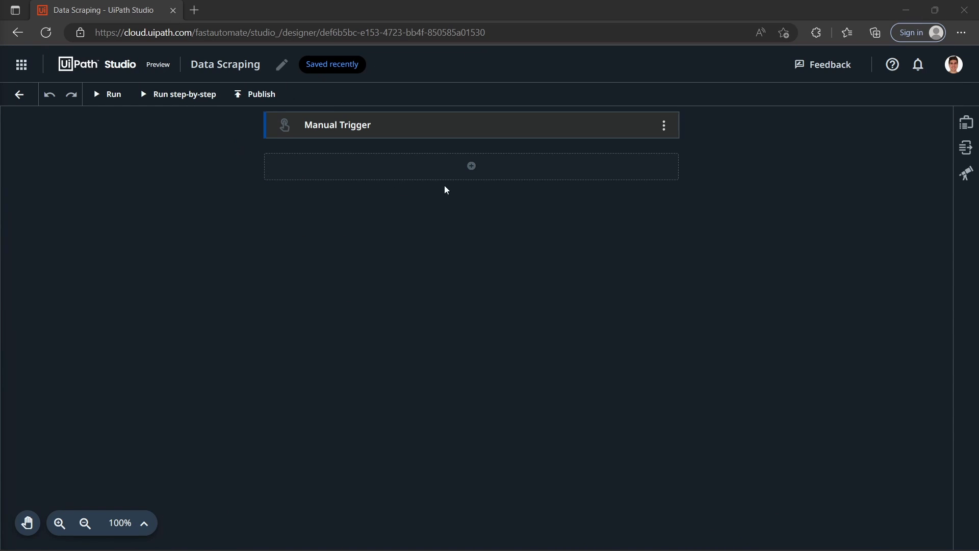
click(469, 171)
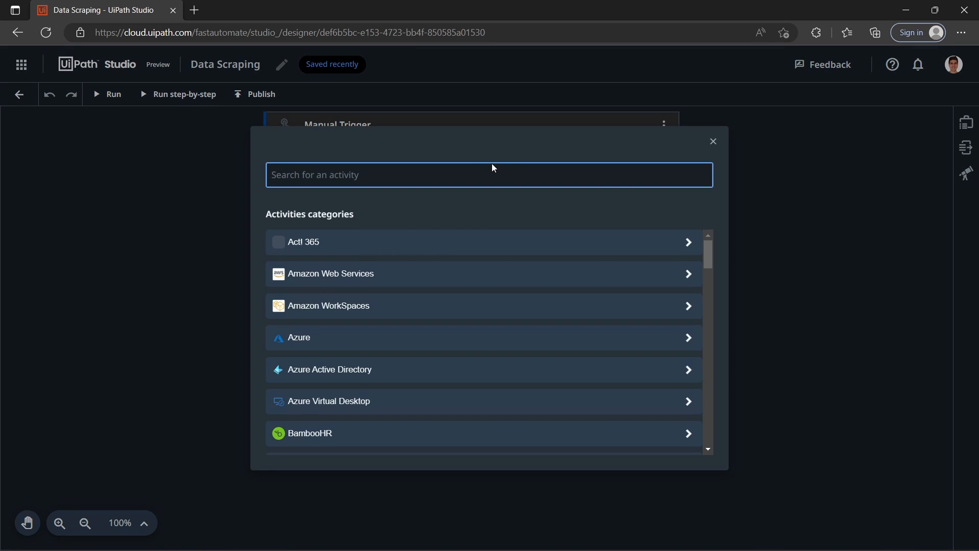
text(use brow)
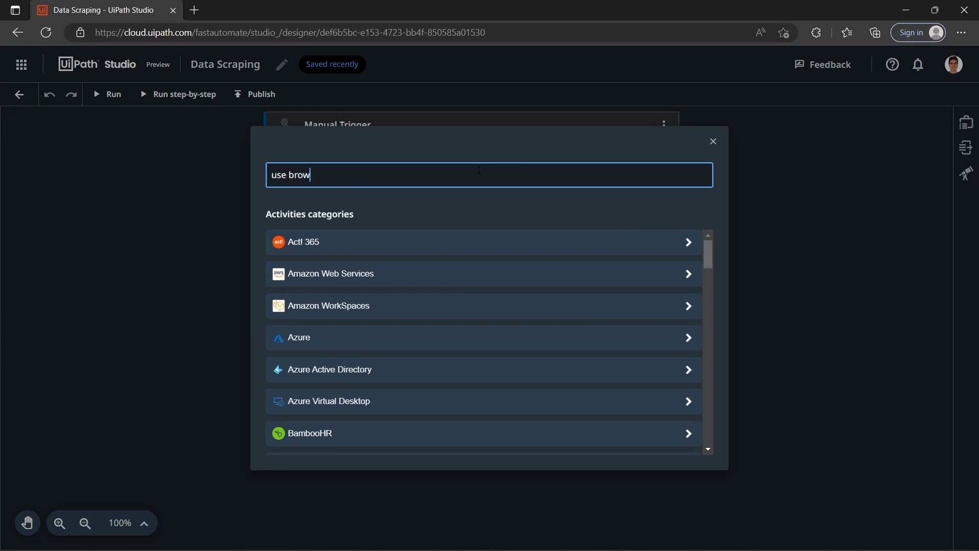
text(ser)
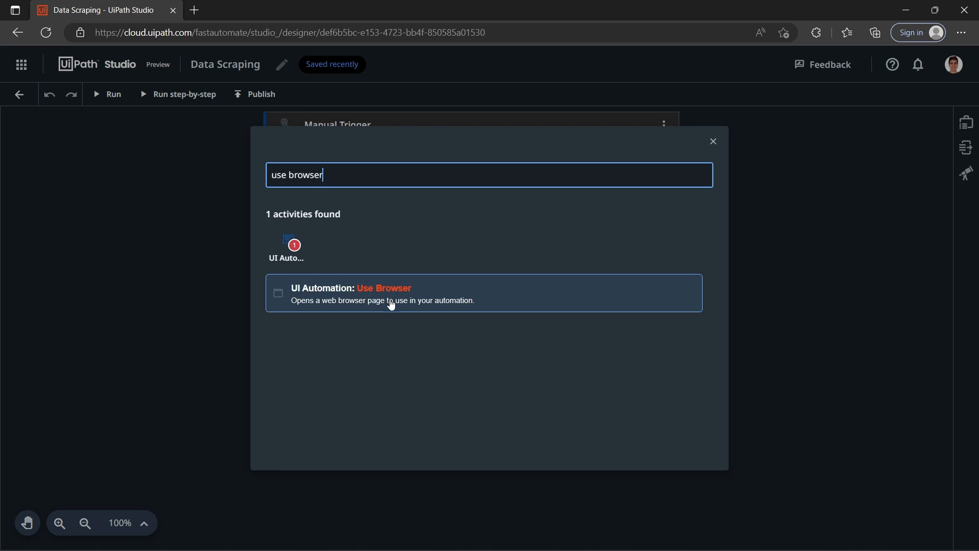
click(360, 304)
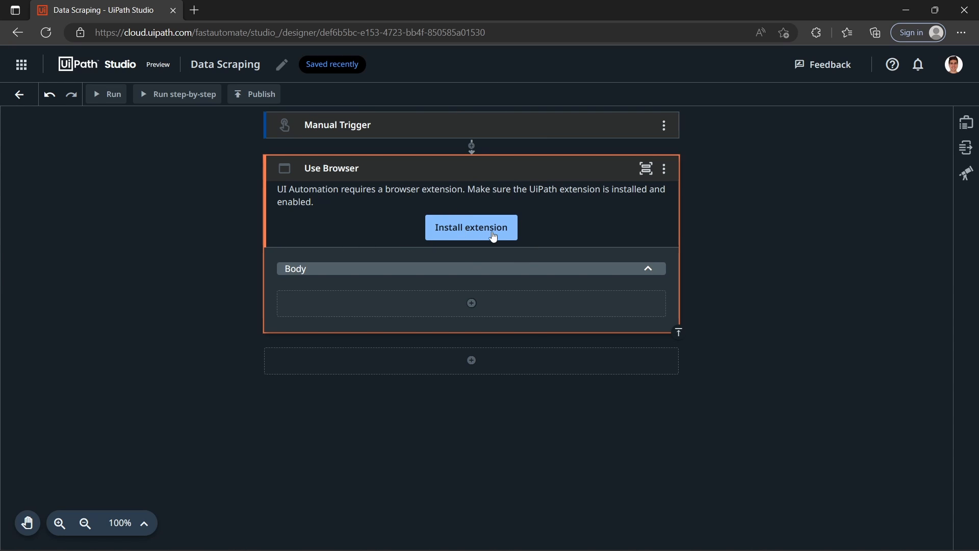
Step: Install the UiPath Web Automation 22.5 extension, reload the project and check the browser's installed extensions
click(477, 229)
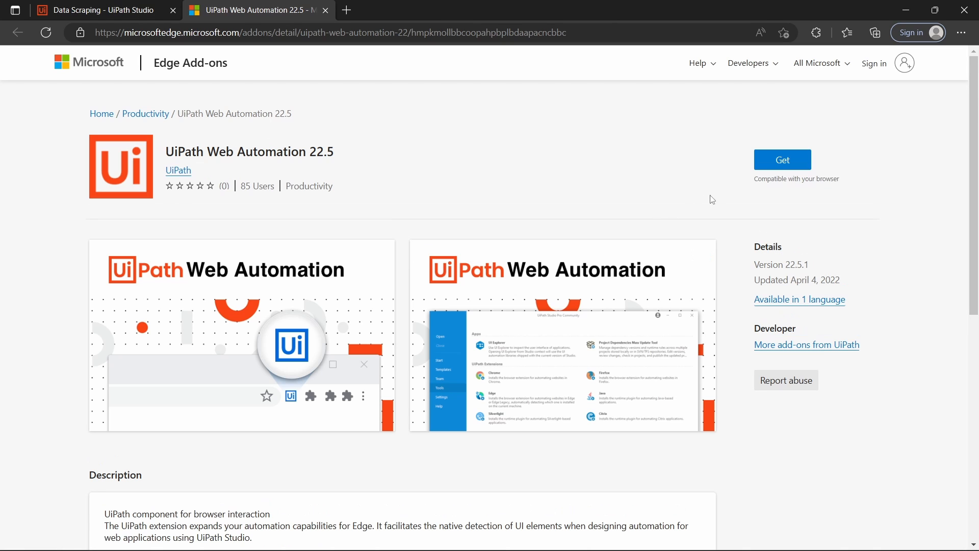
click(775, 163)
click(528, 175)
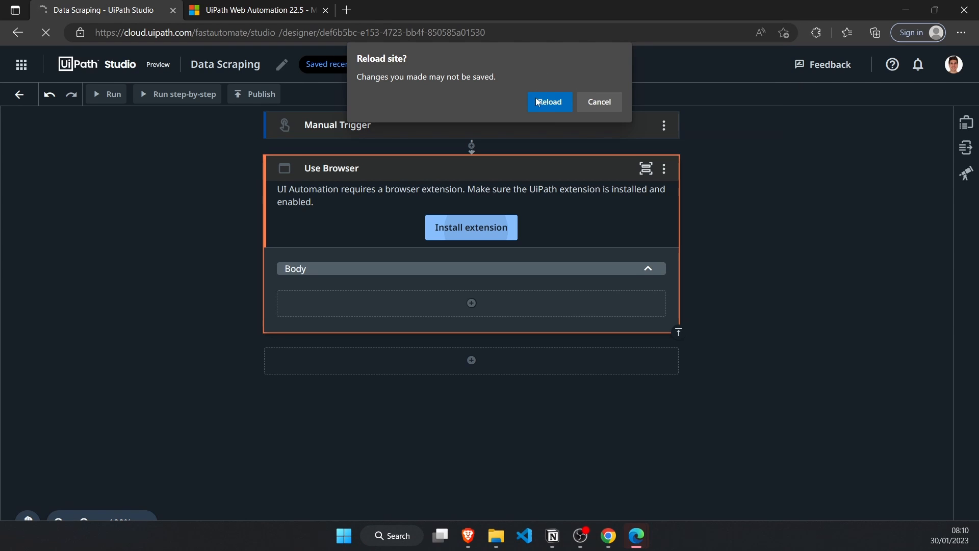
click(560, 102)
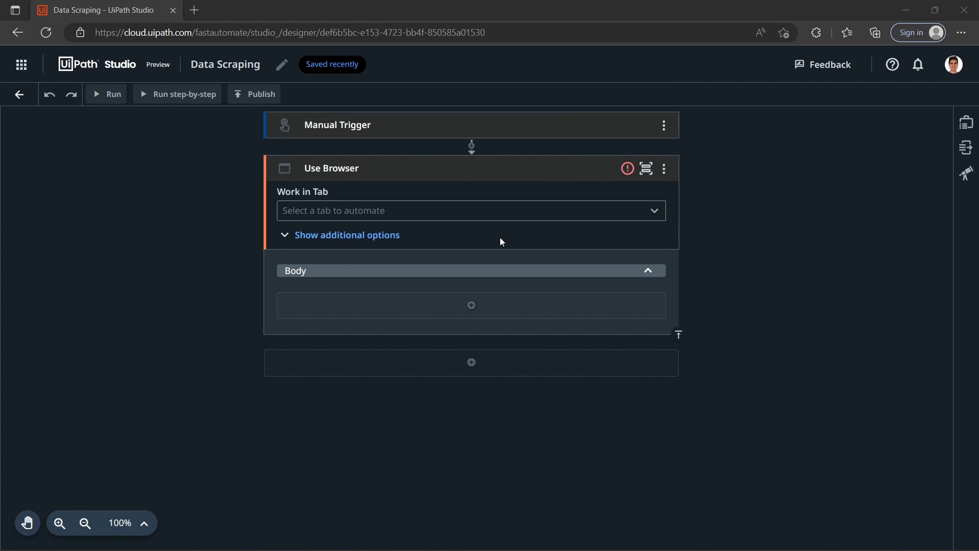
click(810, 37)
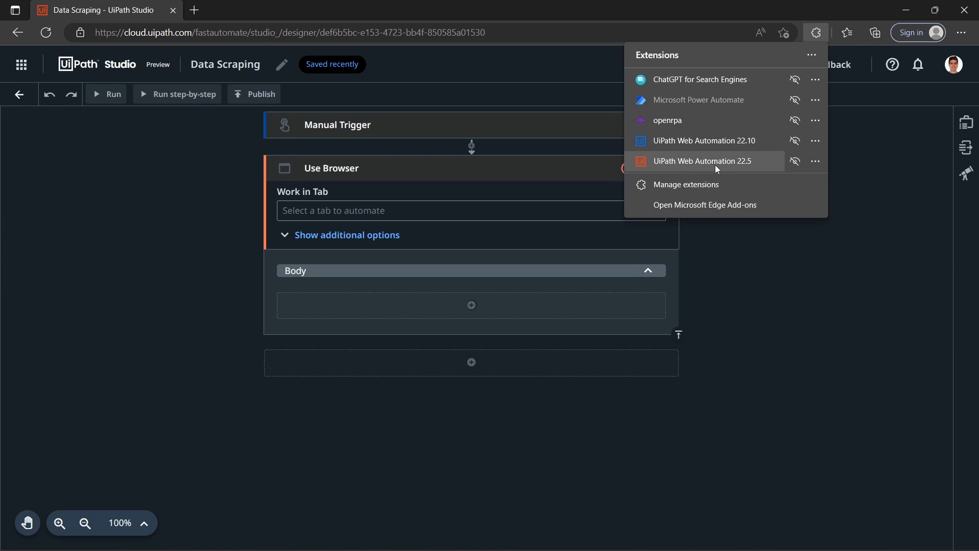
click(211, 147)
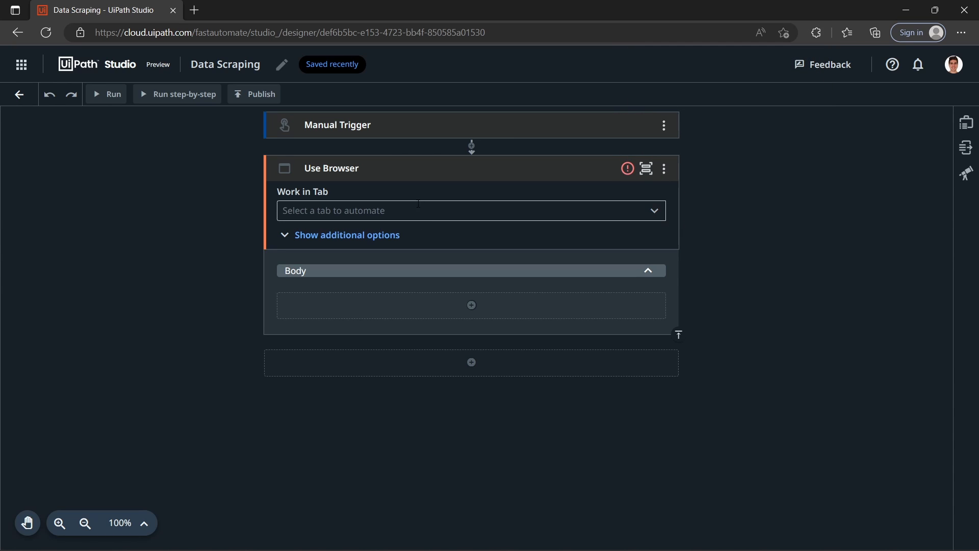
Step: Check the tab choices for the Use Browser activity and the website address of the open Books to Scrape page
click(434, 213)
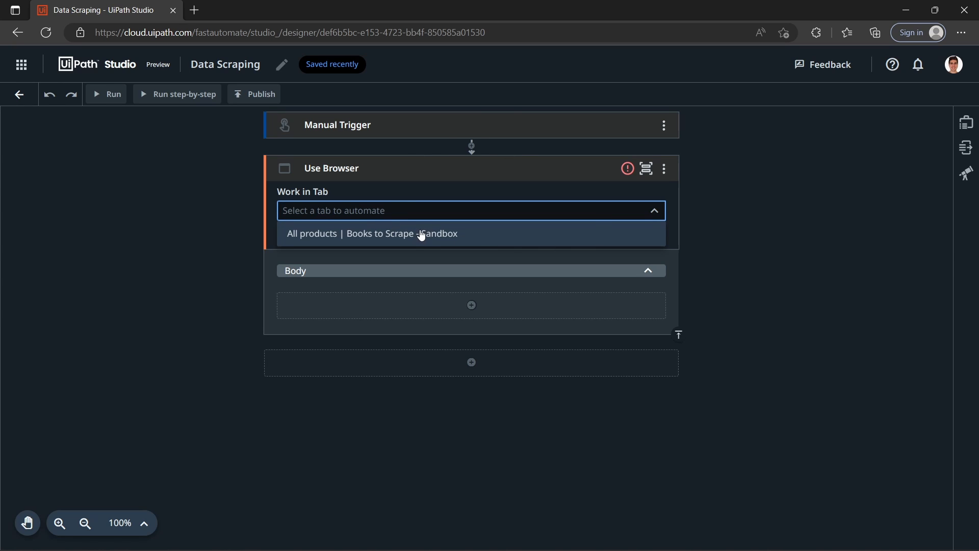
click(249, 227)
mouse_move(532, 549)
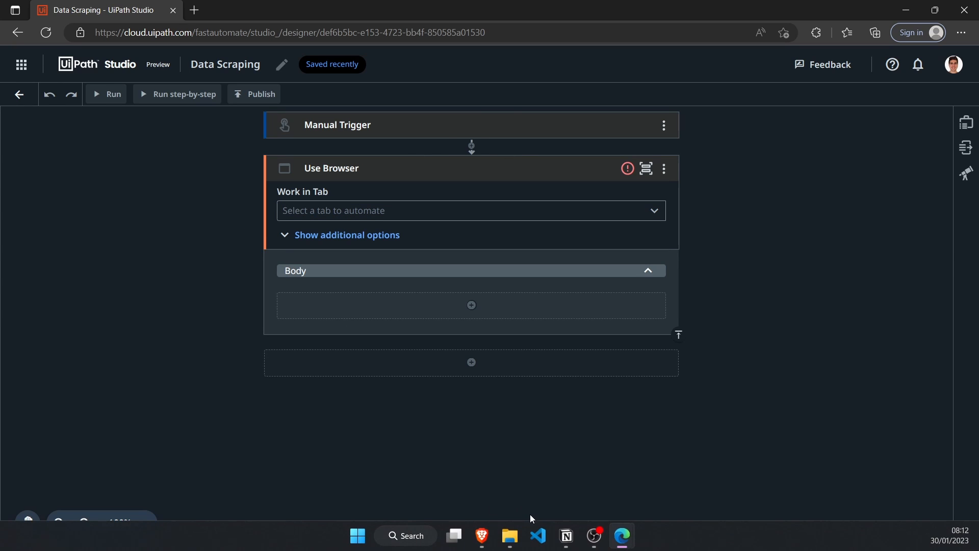
mouse_move(619, 540)
click(698, 464)
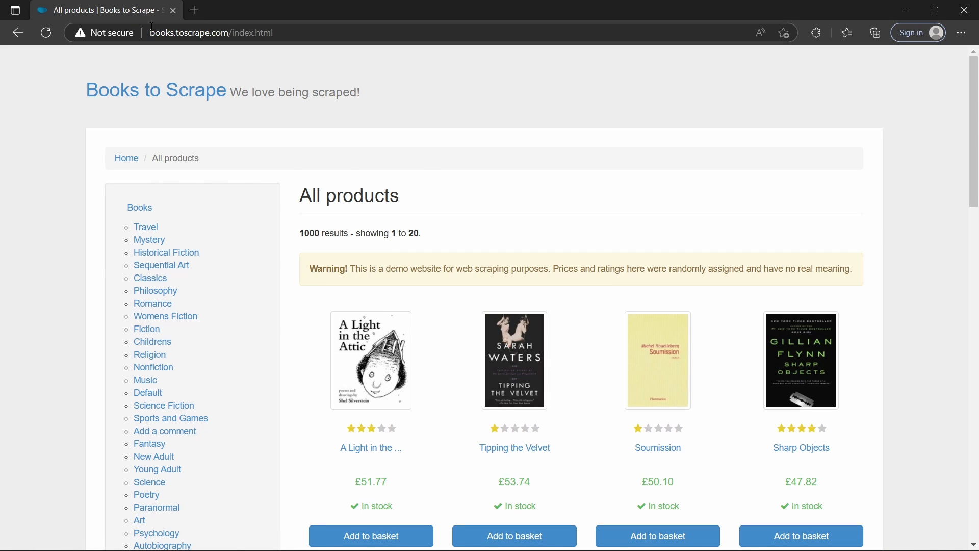
drag(152, 30, 231, 43)
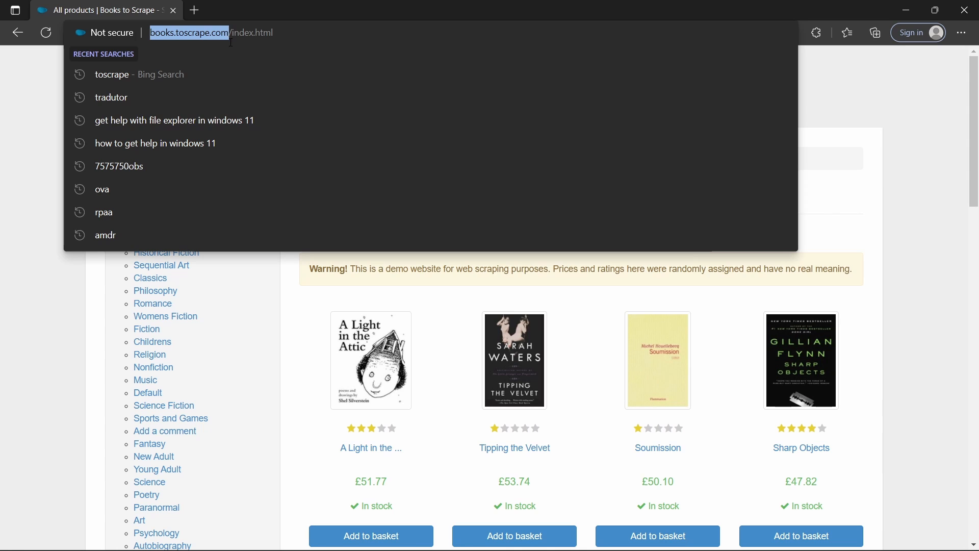
click(905, 11)
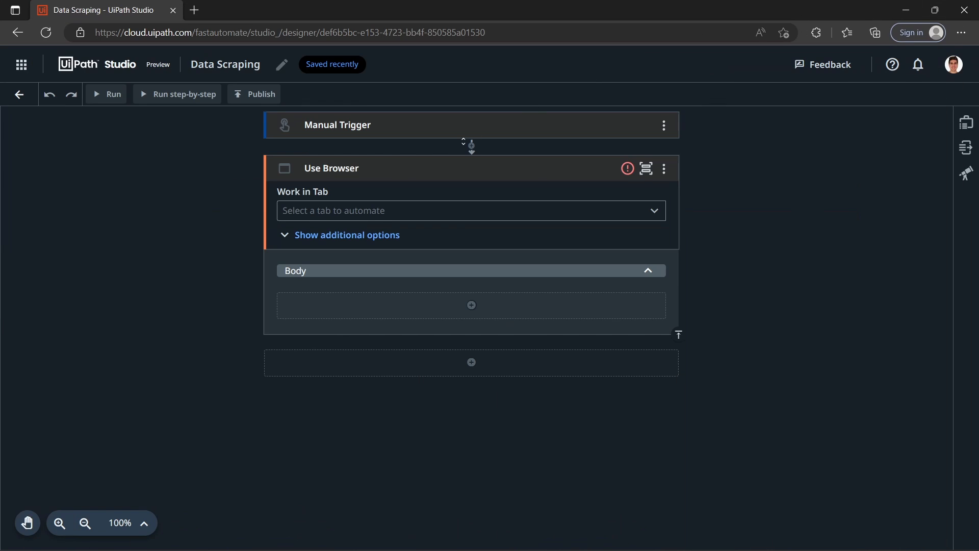
Step: Set the Use Browser activity to work in the "All products | Books to Scrape - Sandbox" tab and view its captured page image
click(341, 210)
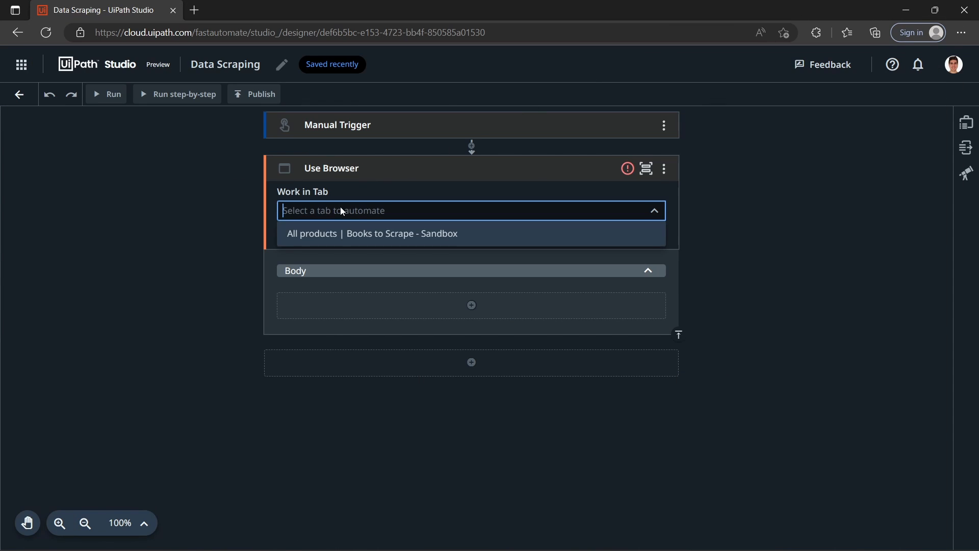
click(359, 235)
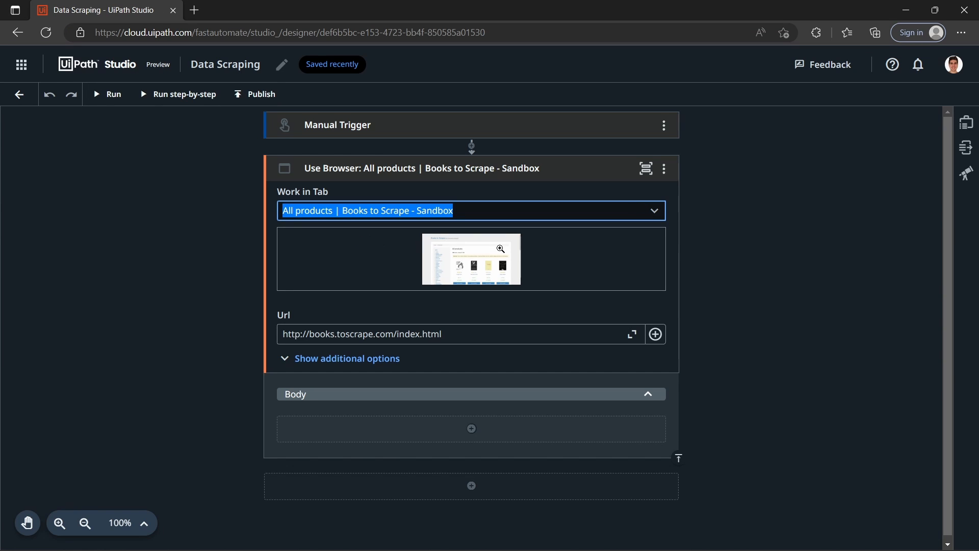
click(514, 252)
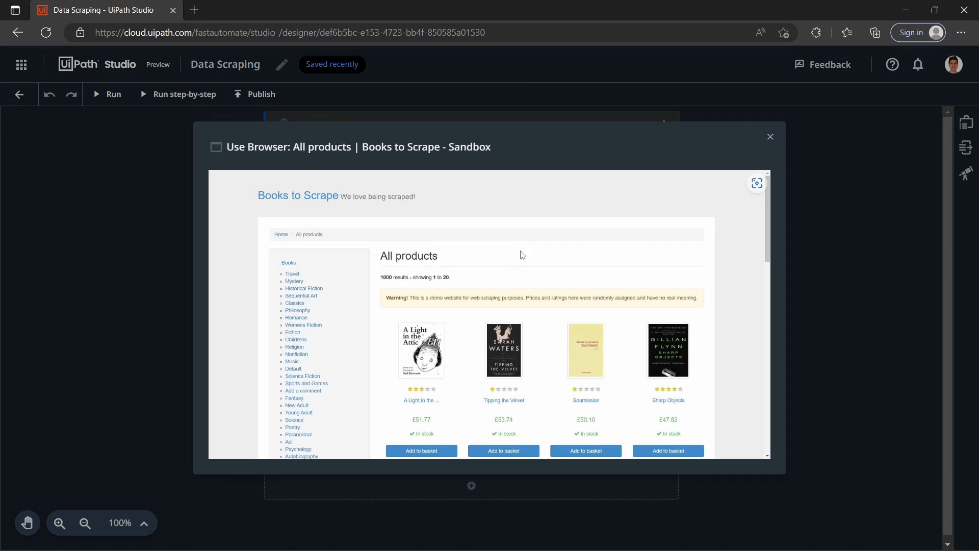
click(770, 137)
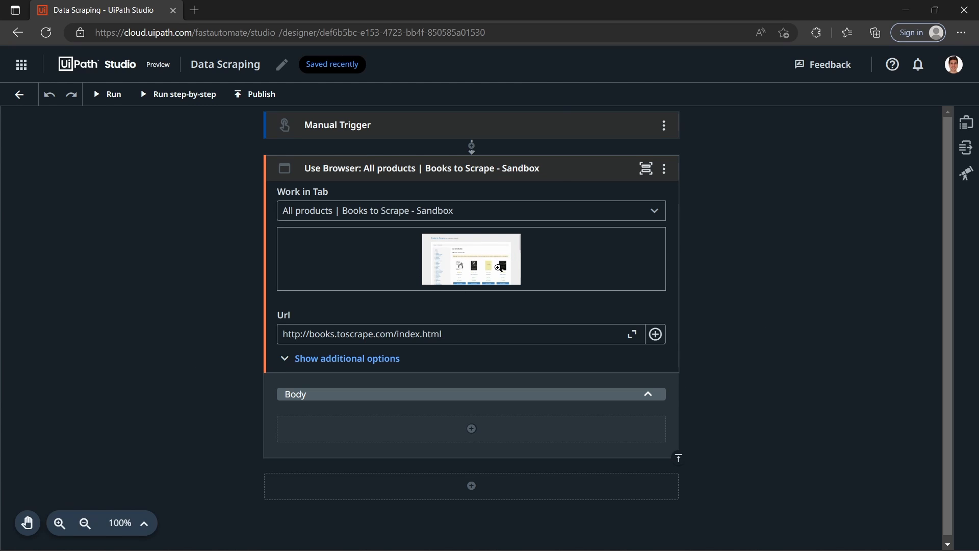
Step: Glance at the Books to Scrape page and add a UI Automation Click activity inside the Use Browser body
click(906, 10)
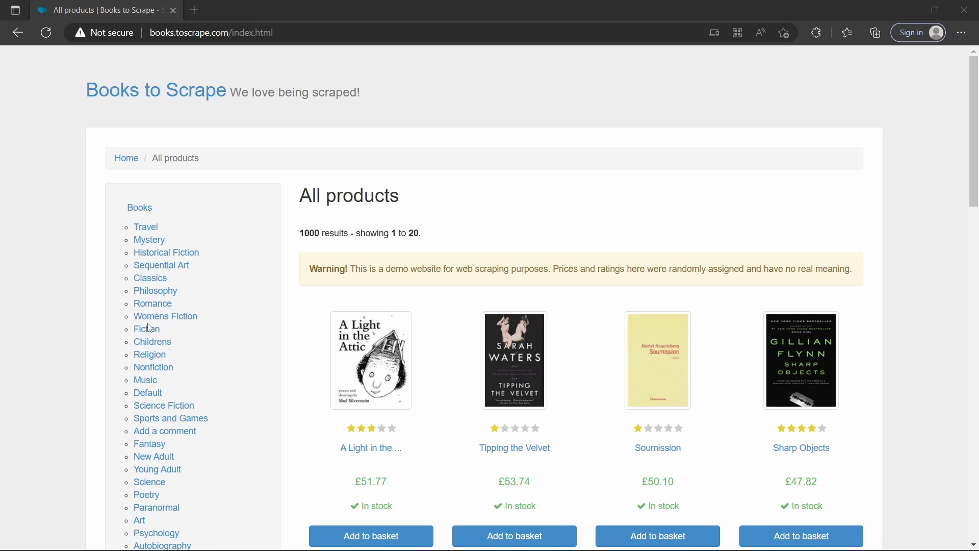
click(906, 10)
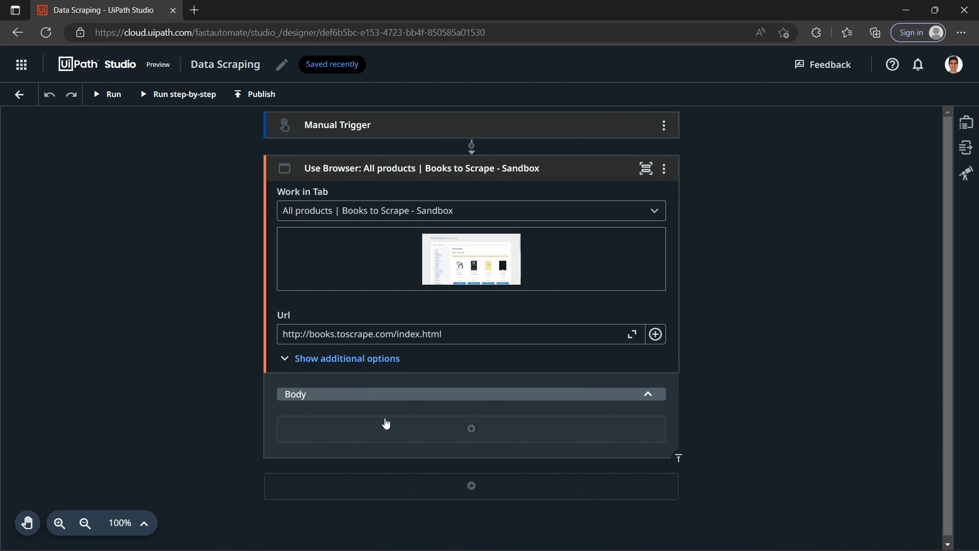
click(472, 428)
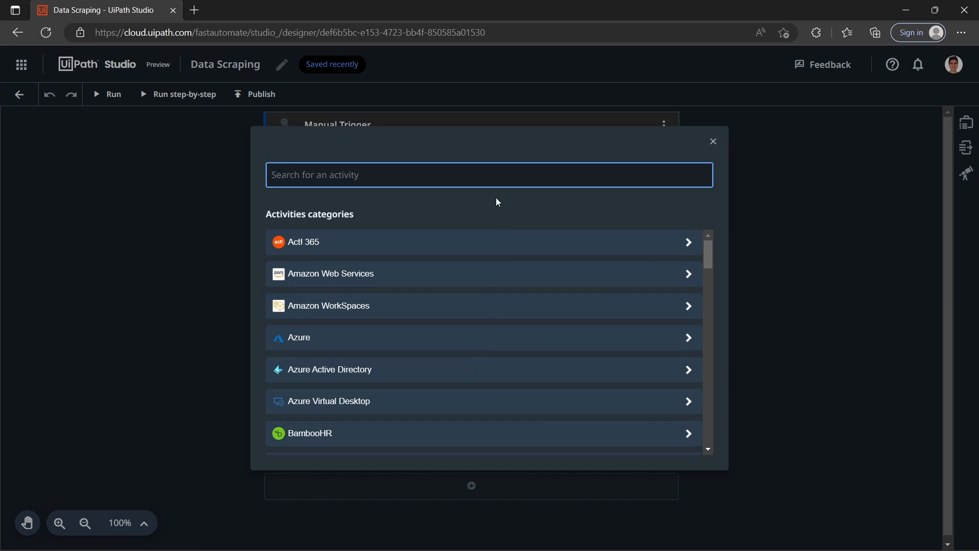
text(click)
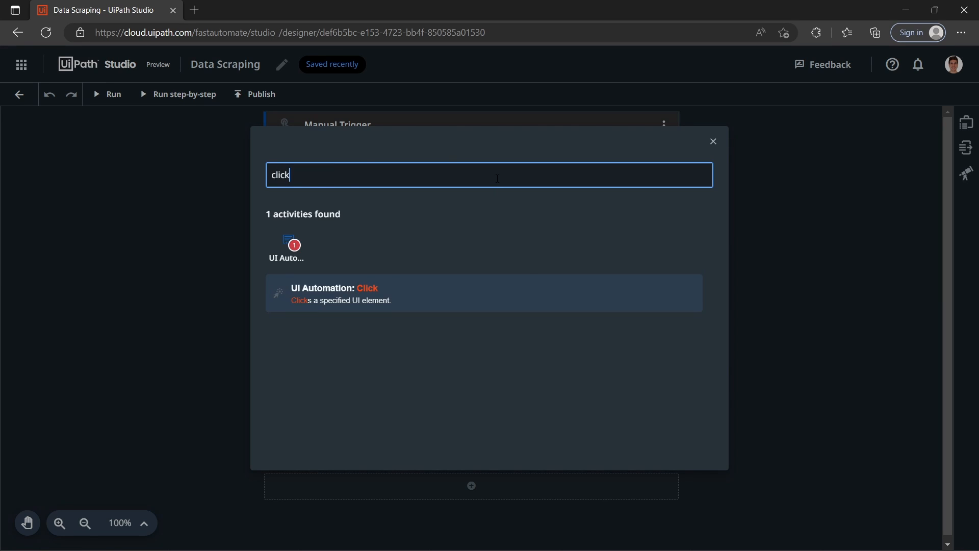
click(366, 297)
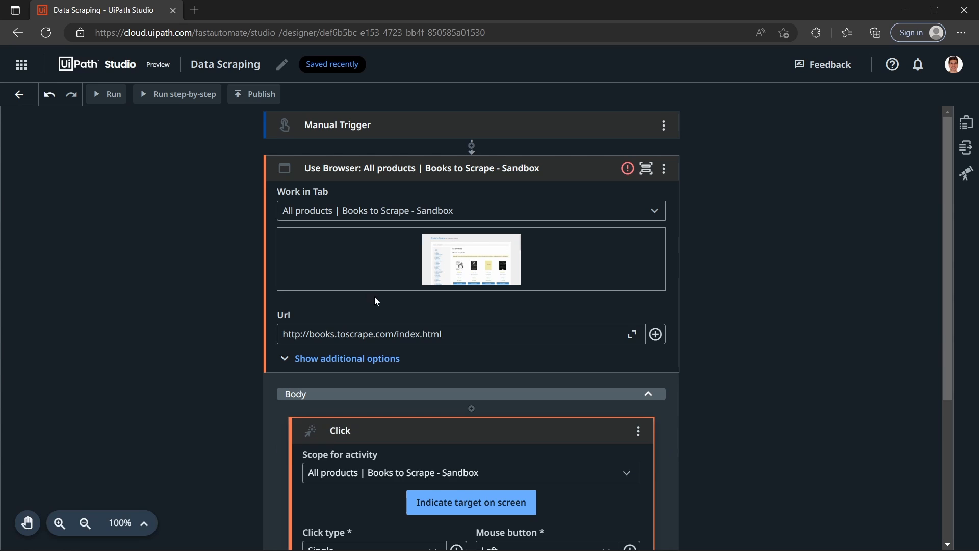
Step: Indicate the Fiction category link on the Books to Scrape page as the Click activity's target and confirm it
scroll(656, 294, down, 4)
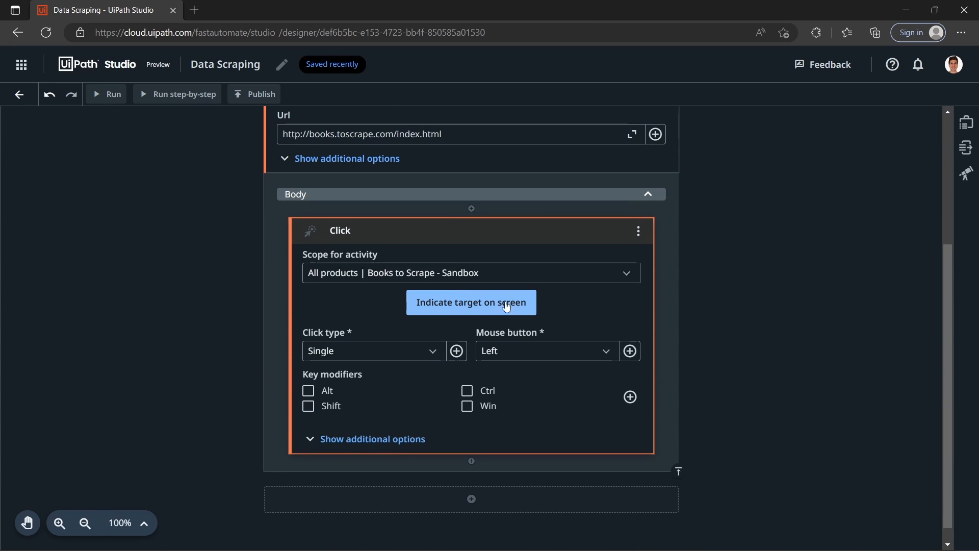
click(472, 304)
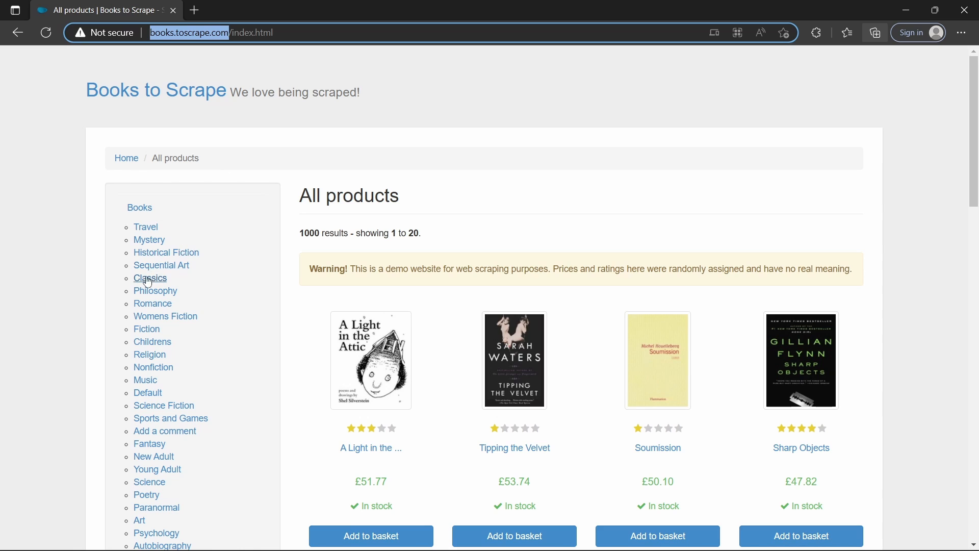
click(148, 331)
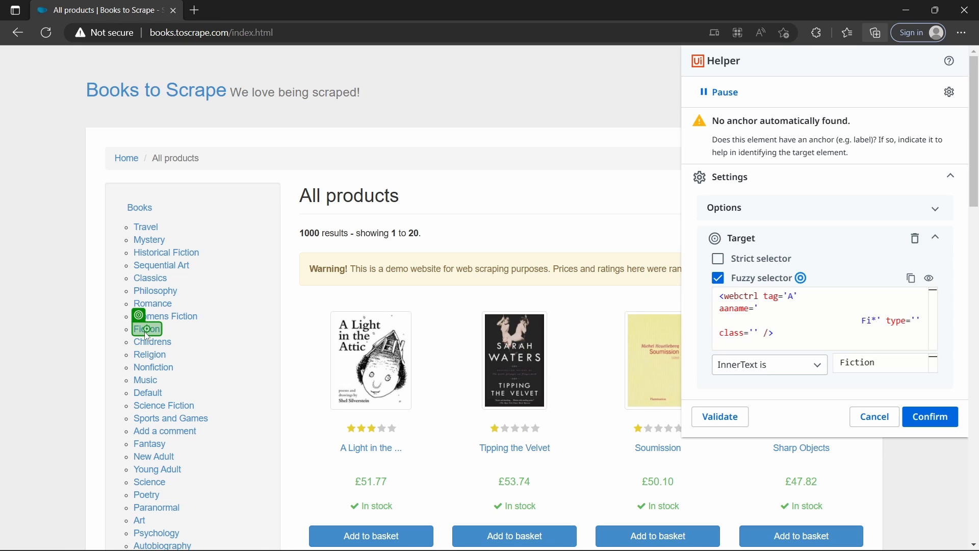
click(949, 416)
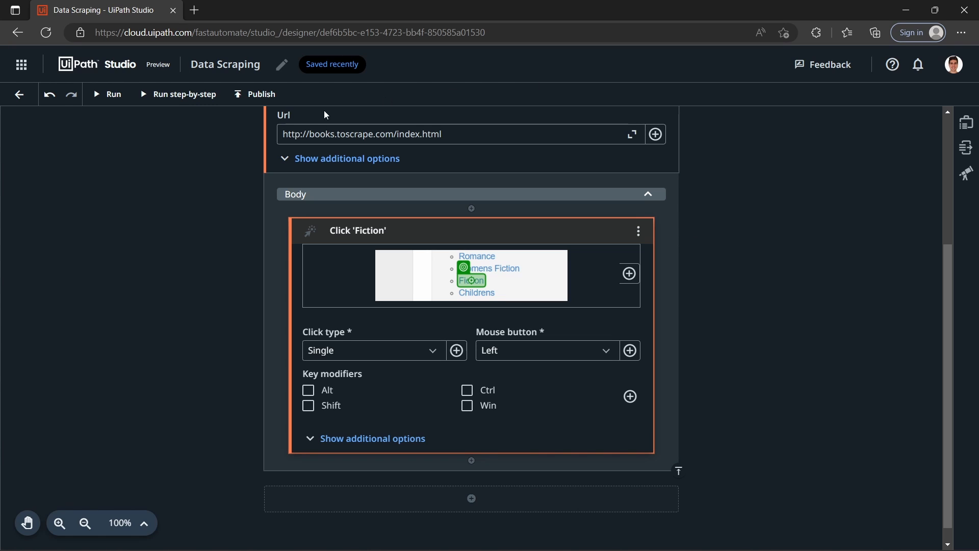
Step: Run the automation to test the Click 'Fiction' activity, enlarging the live view of the run
click(109, 95)
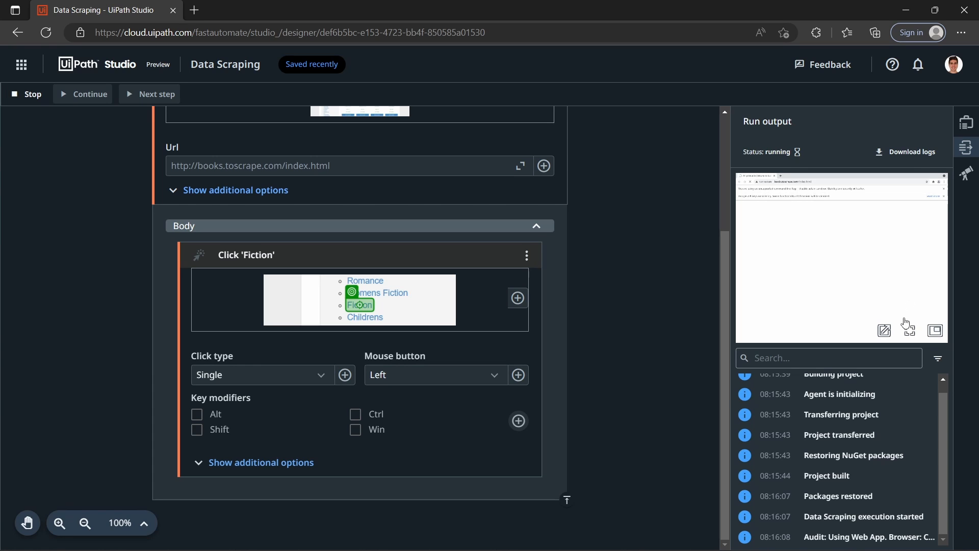
click(909, 332)
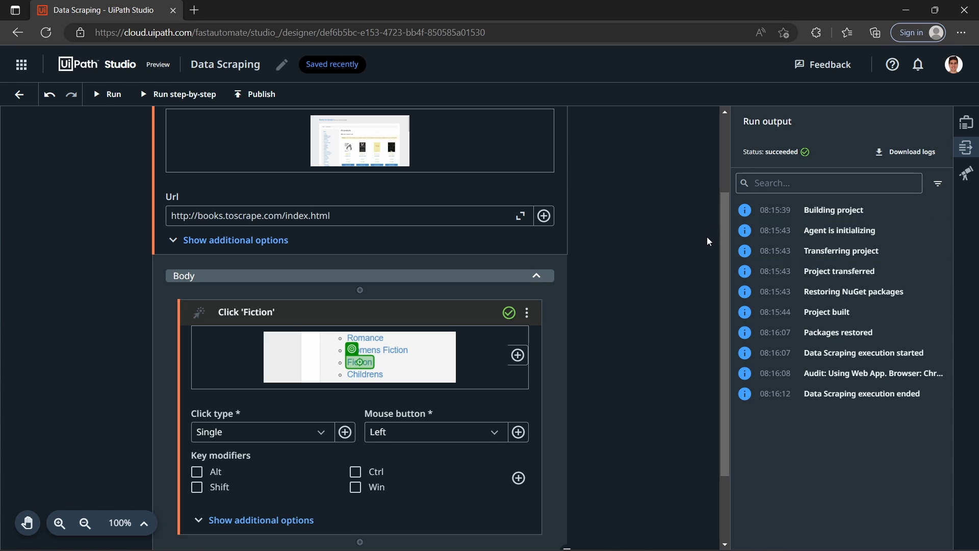
scroll(552, 368, down, 2)
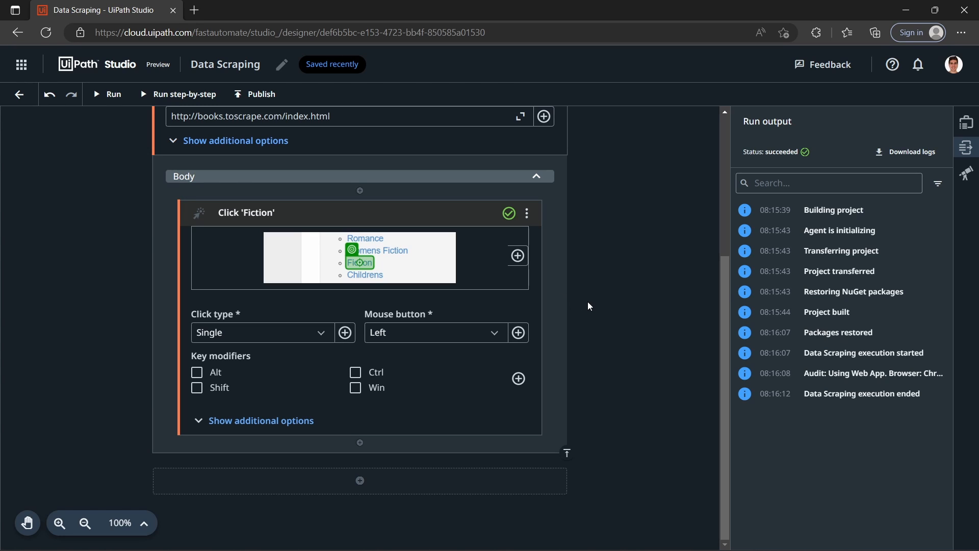
Step: Switch to the Books to Scrape window, open the Fiction category page and return to UiPath Studio
key(alt+Tab)
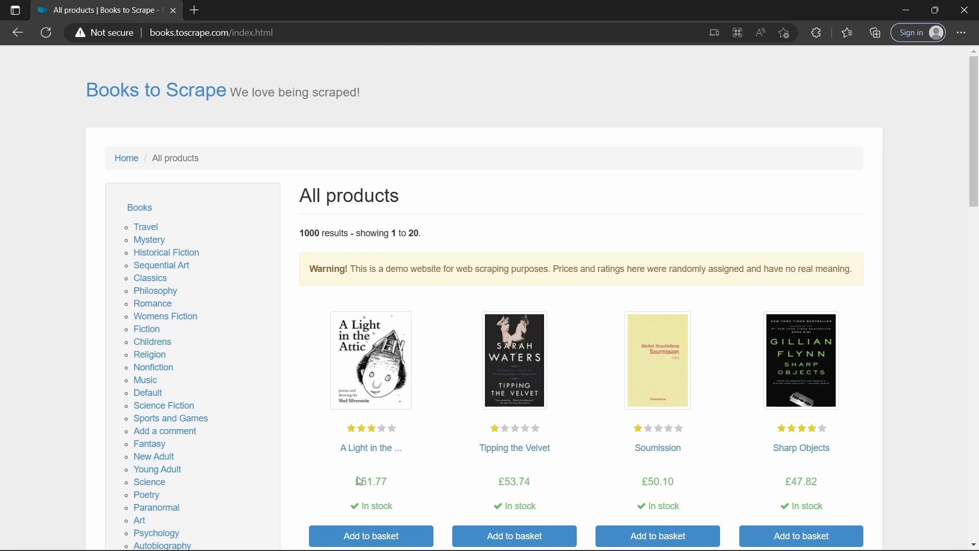
scroll(393, 460, down, 3)
scroll(382, 343, up, 3)
click(146, 330)
key(alt+Tab)
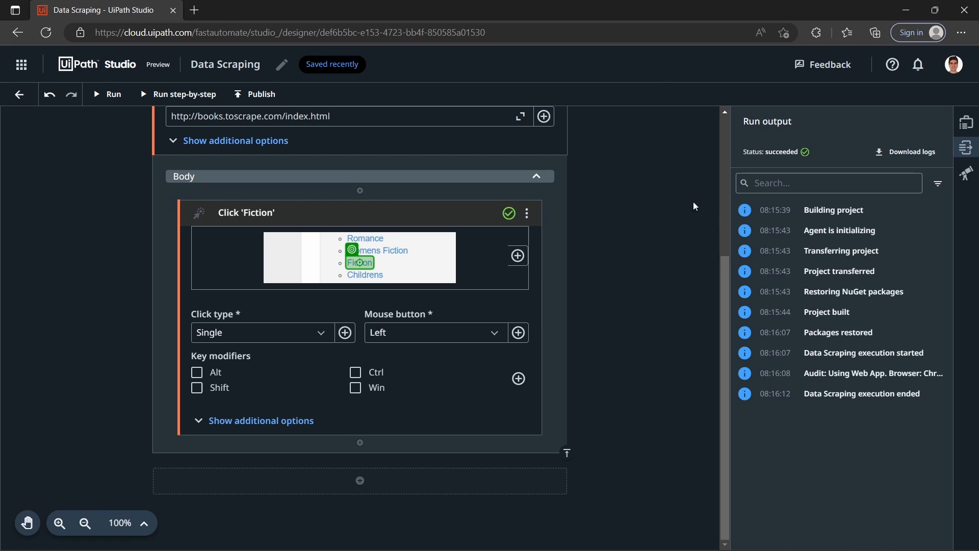
Step: Add an Extract Table Data activity after Click 'Fiction' inside the Use Browser body
click(360, 442)
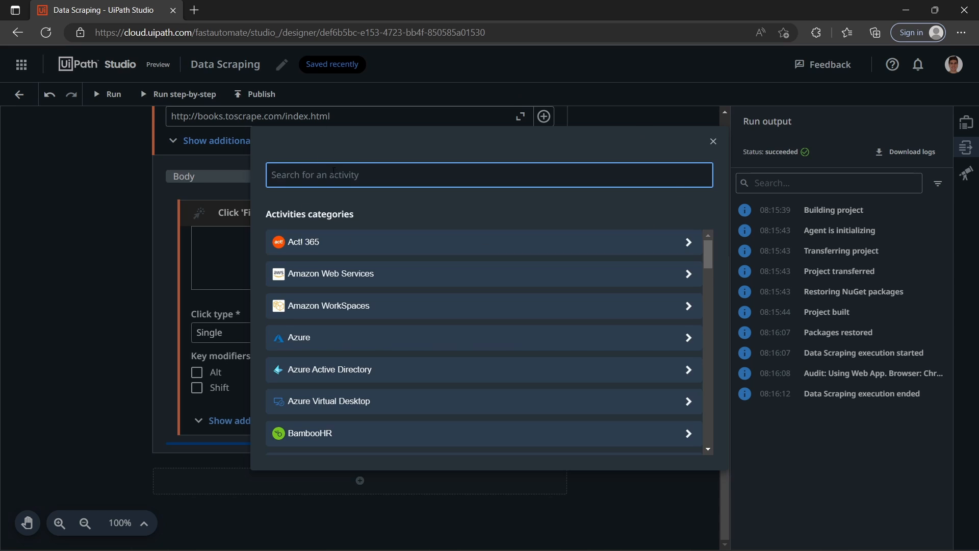
text(Extract)
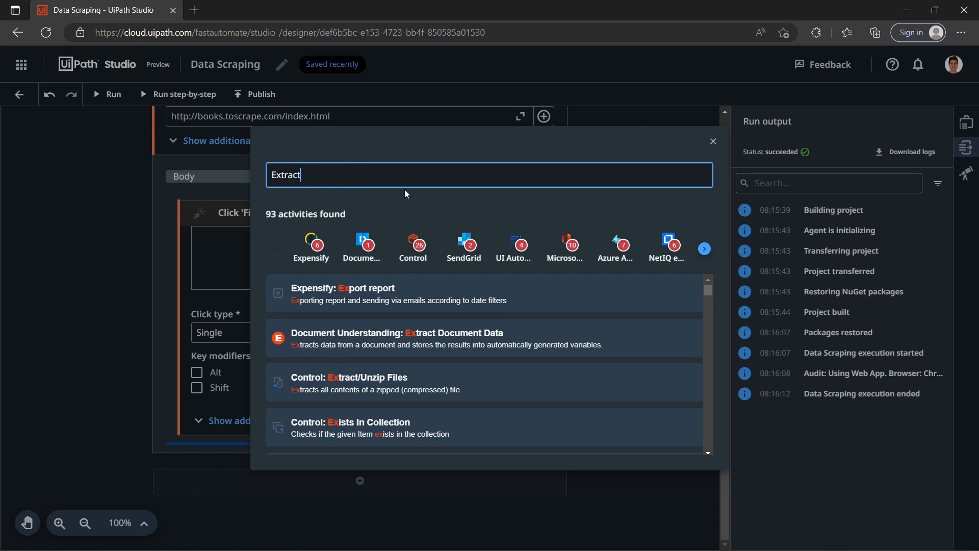
text( Table Data)
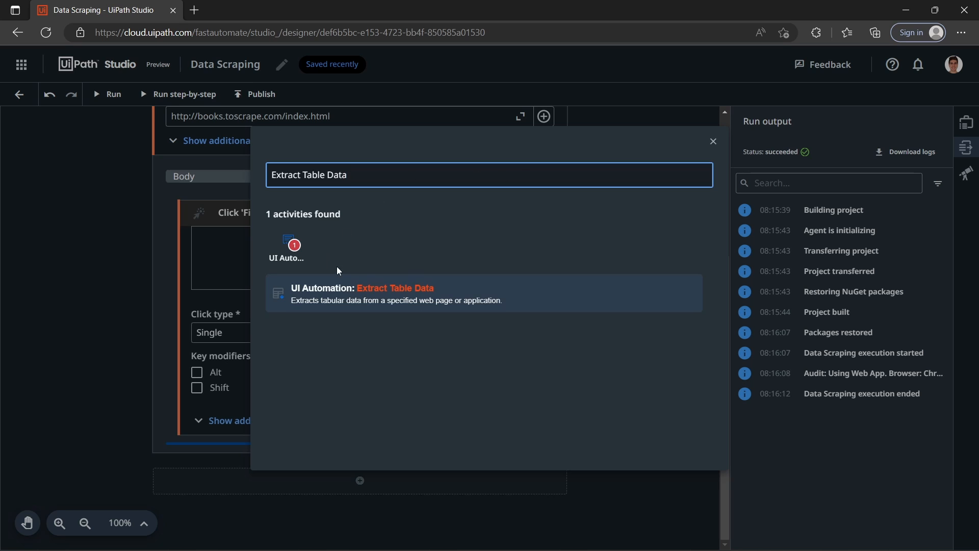
click(422, 293)
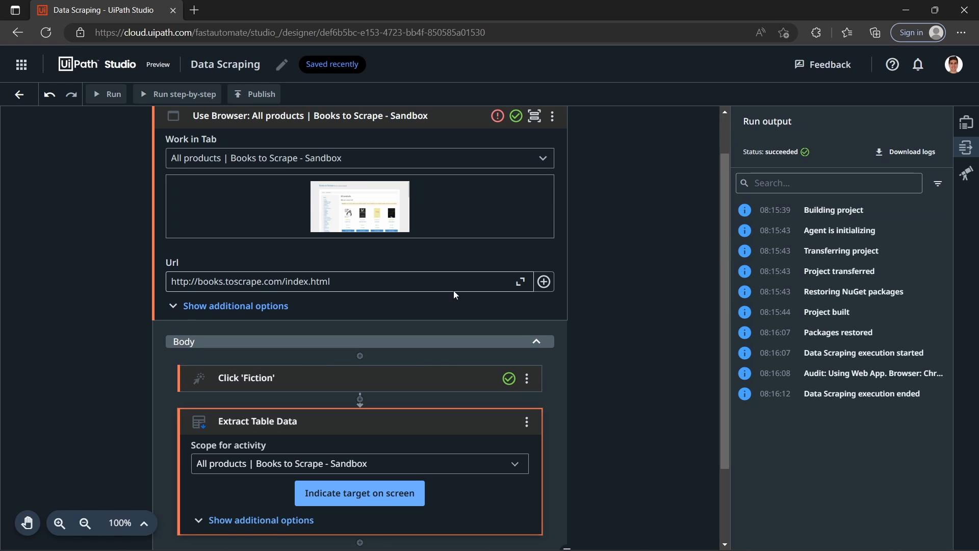
Step: Start table extraction on the Fiction page and add a new column extracting the URL of the Soumission title and similar books
scroll(569, 360, down, 2)
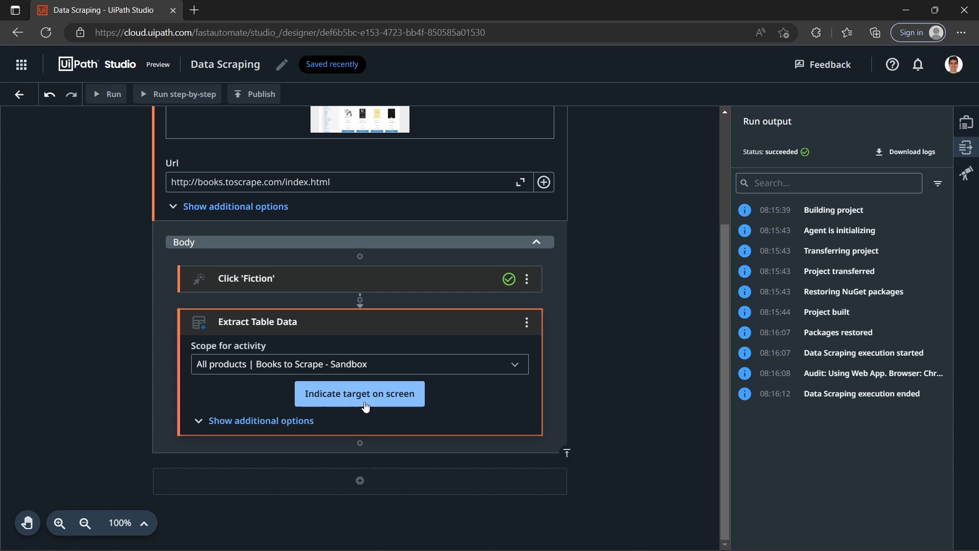
click(326, 397)
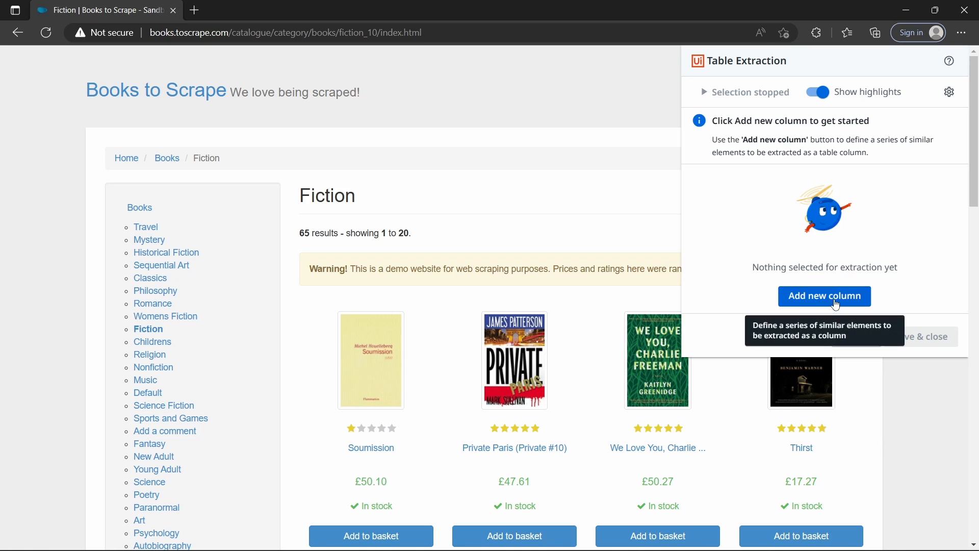
click(832, 301)
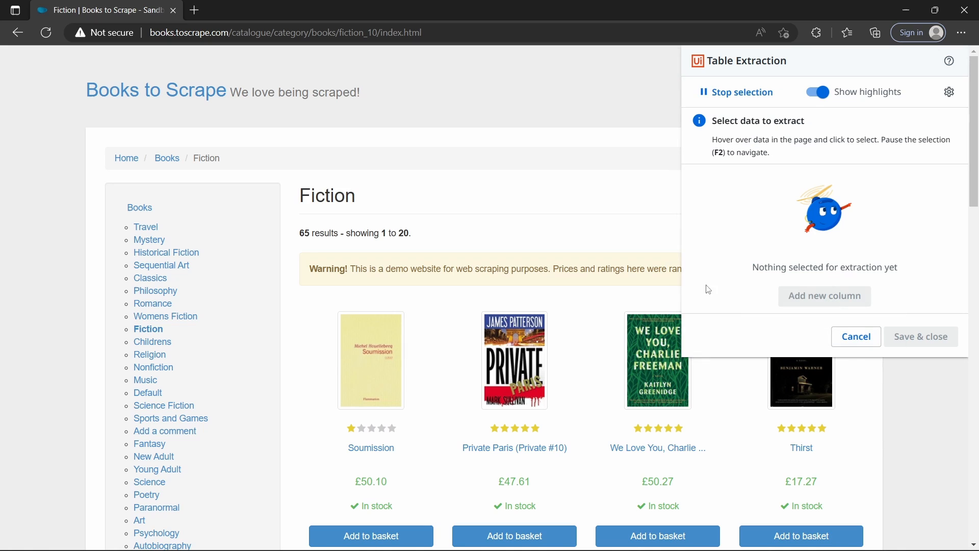
click(371, 452)
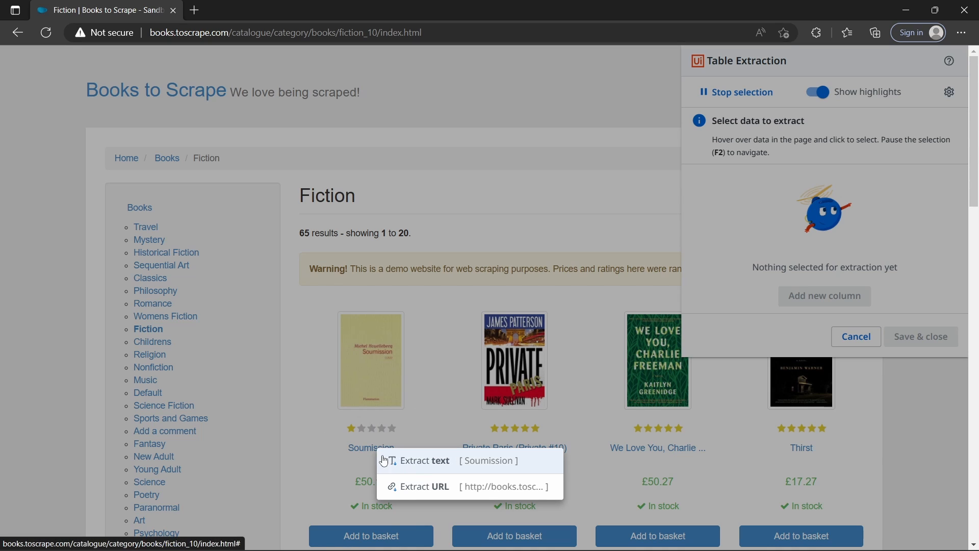
click(450, 489)
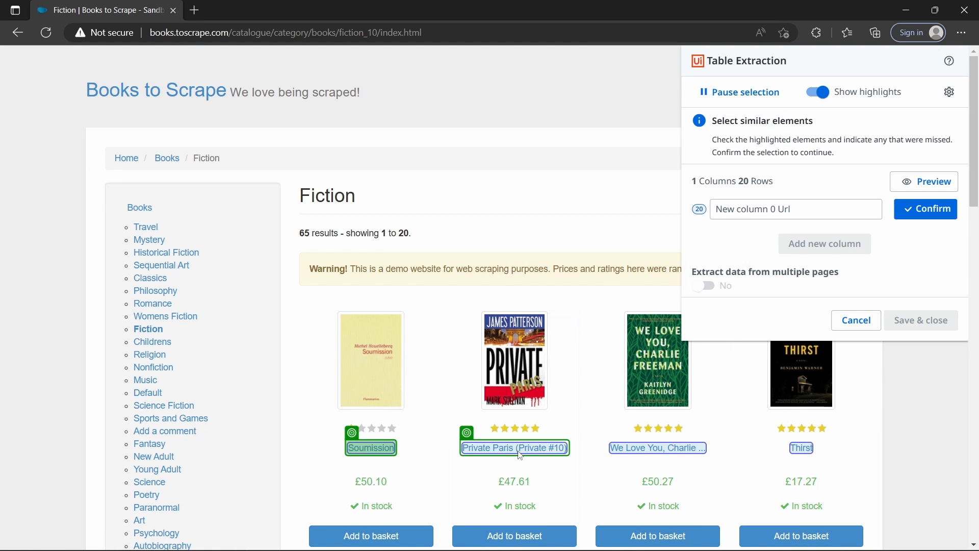
Step: Name the extracted URL column "Book Page Details Url" and confirm the selection of similar titles
scroll(767, 464, down, 20)
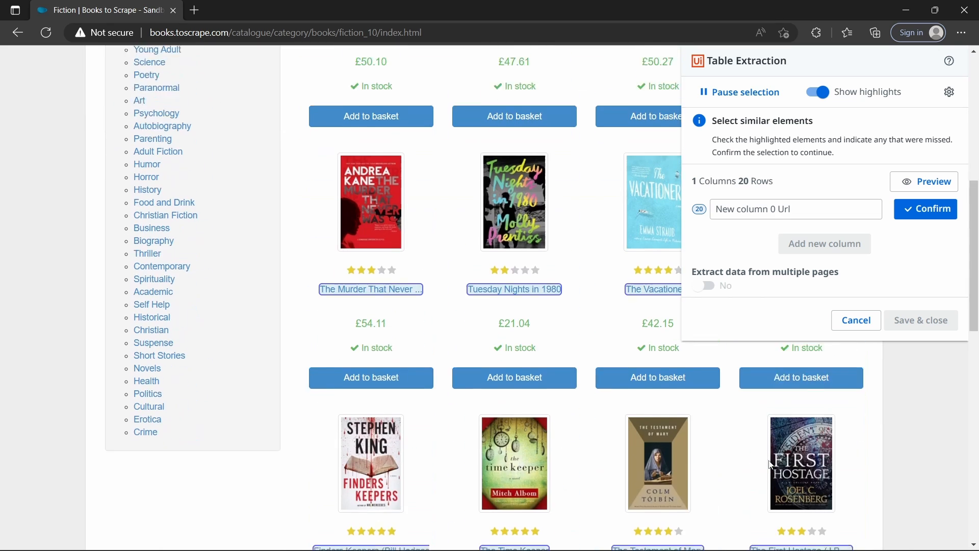
scroll(718, 485, up, 20)
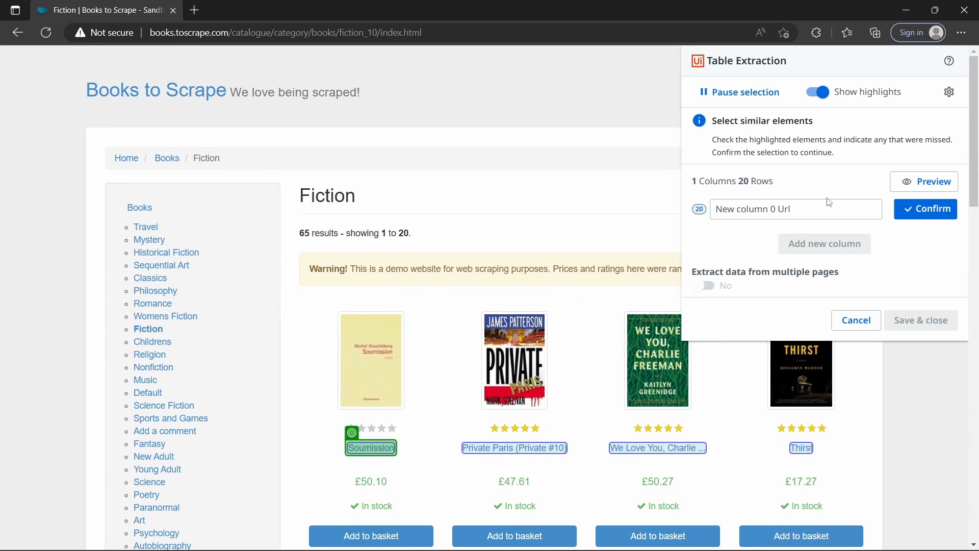
click(826, 203)
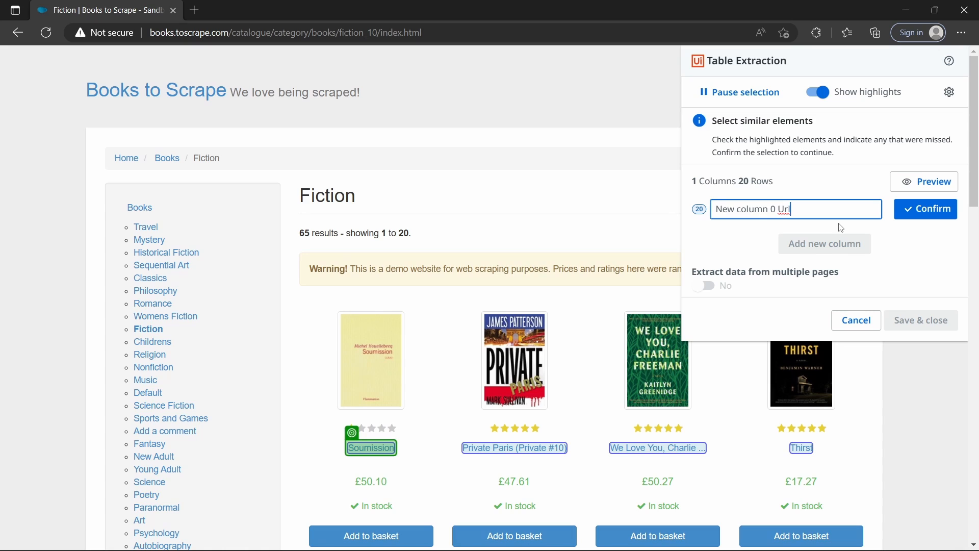
key(ctrl+a)
text(Bpp)
key(BackSpace)
key(BackSpace)
text(ook Page Details Url)
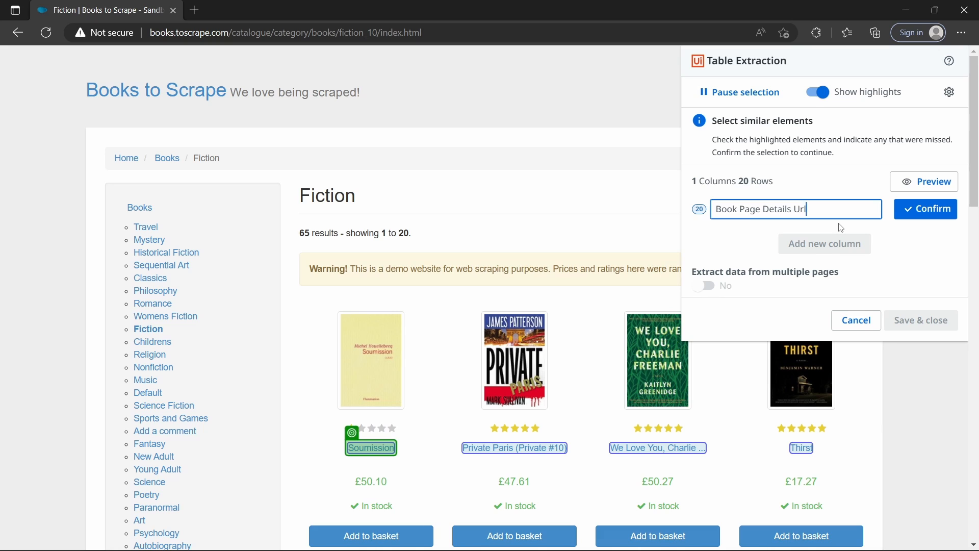
click(918, 217)
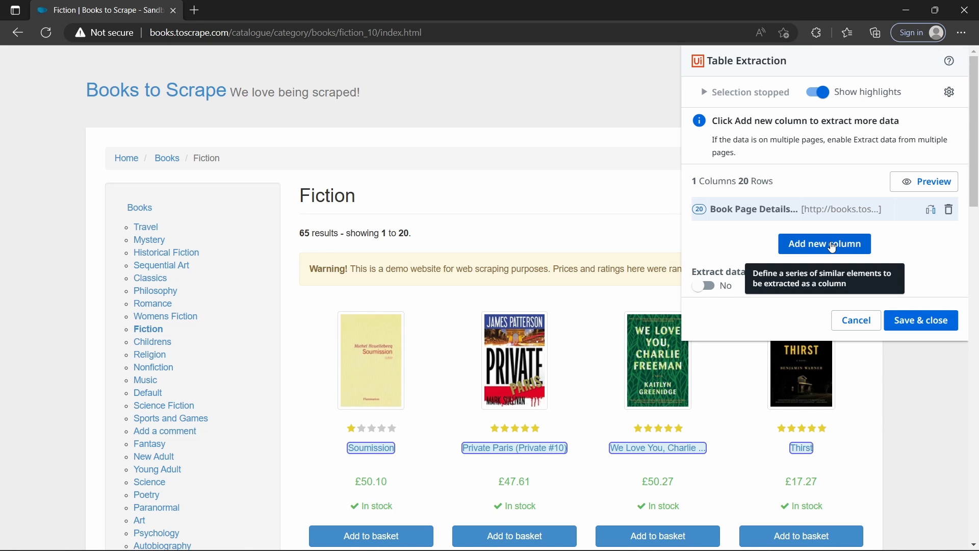
Step: Add a second column extracting the price of Soumission and the similar book prices on the page
click(832, 245)
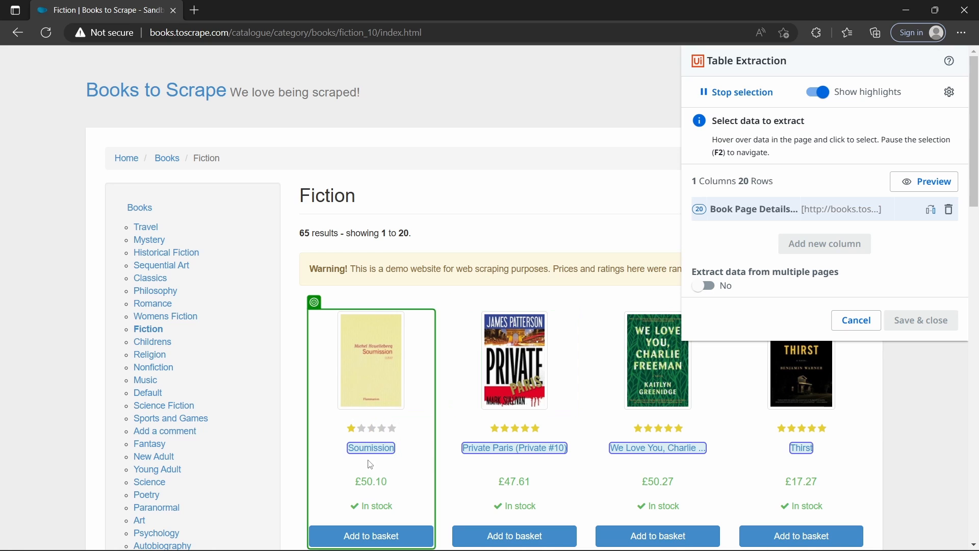
click(388, 483)
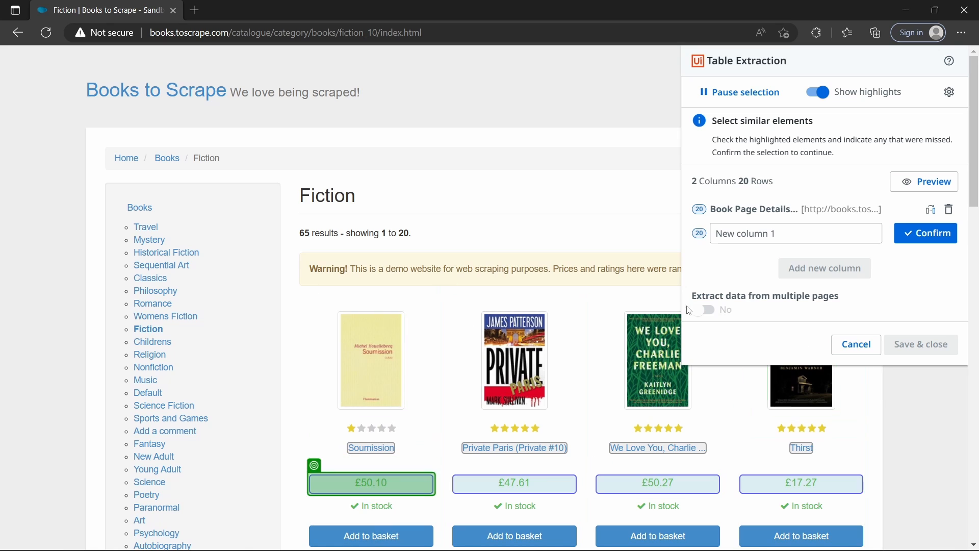
mouse_move(403, 489)
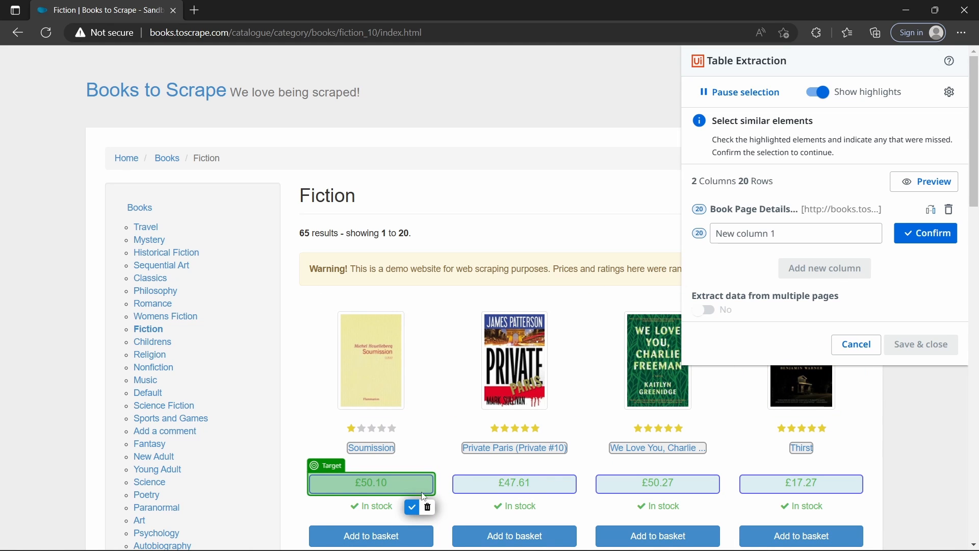
scroll(766, 498, down, 13)
scroll(766, 498, up, 9)
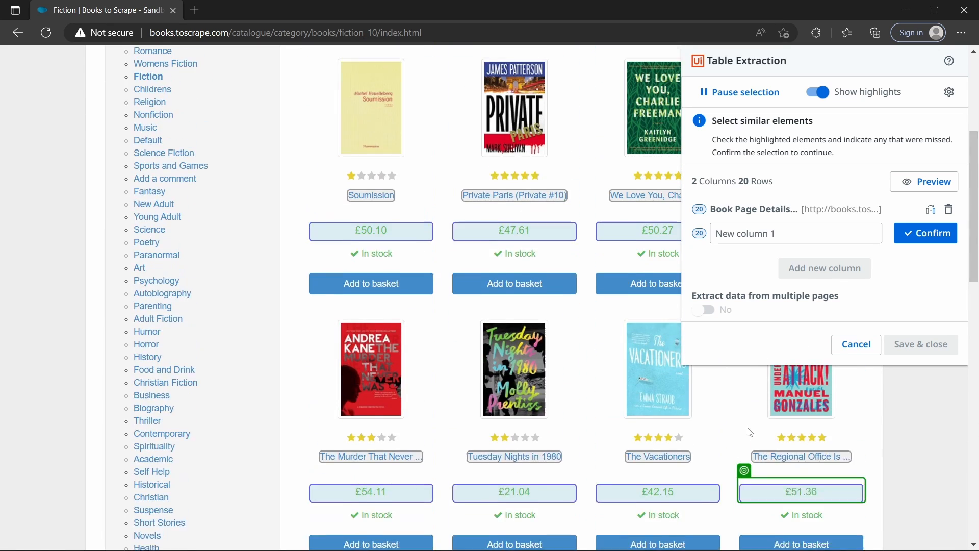
scroll(750, 433, up, 4)
Step: Name the price column "Book Price" and confirm it
click(760, 232)
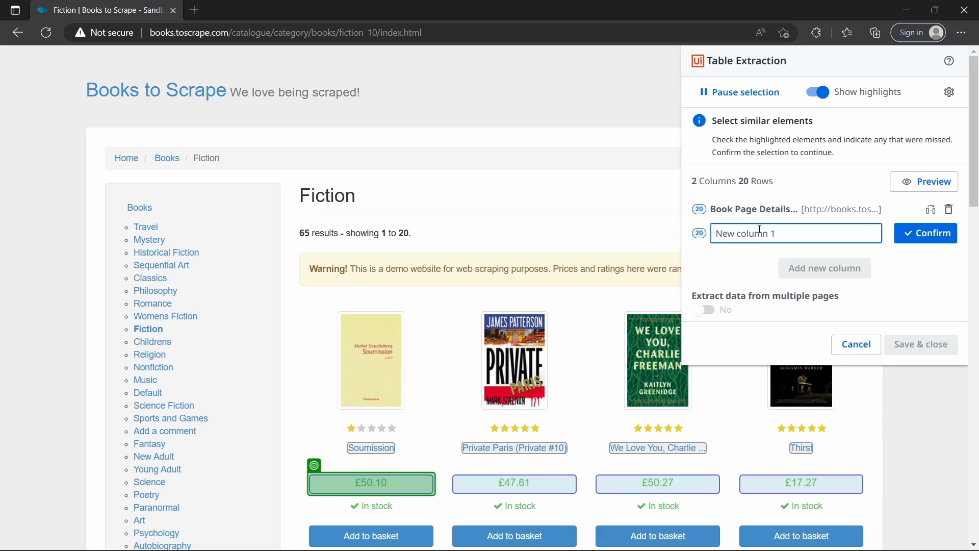
key(ctrl+a)
text(Book Proceice)
click(914, 234)
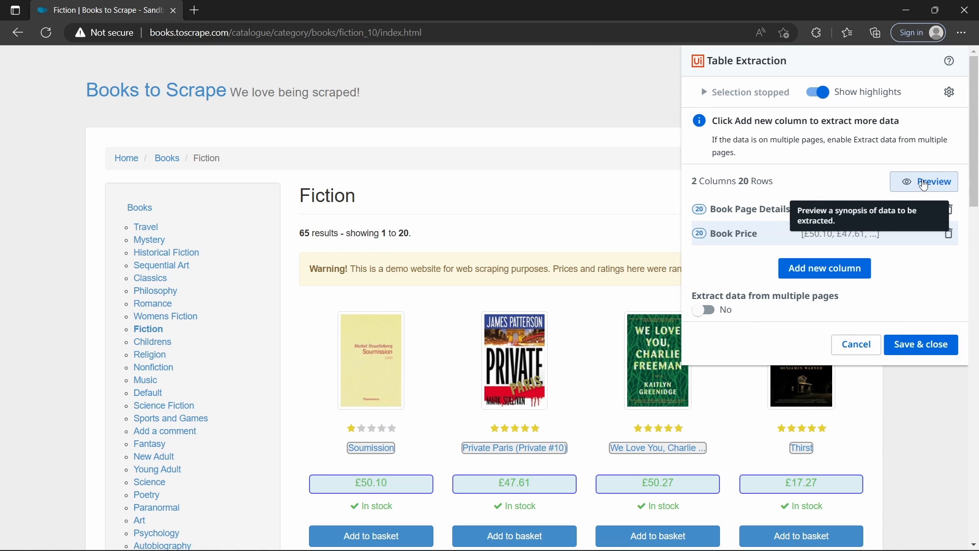
Step: Preview the data of both columns through its rows and close the preview
click(924, 184)
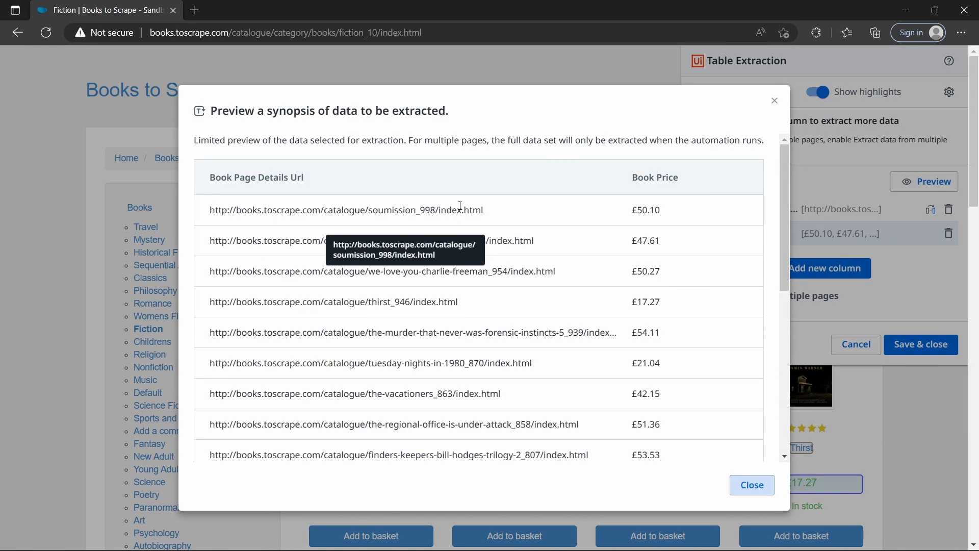
scroll(368, 219, down, 8)
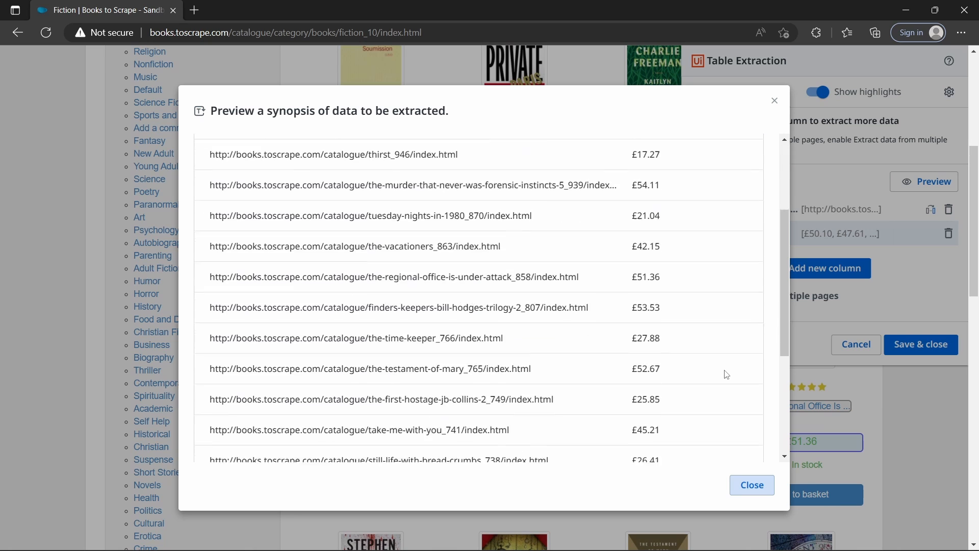
scroll(726, 375, down, 4)
scroll(726, 372, up, 8)
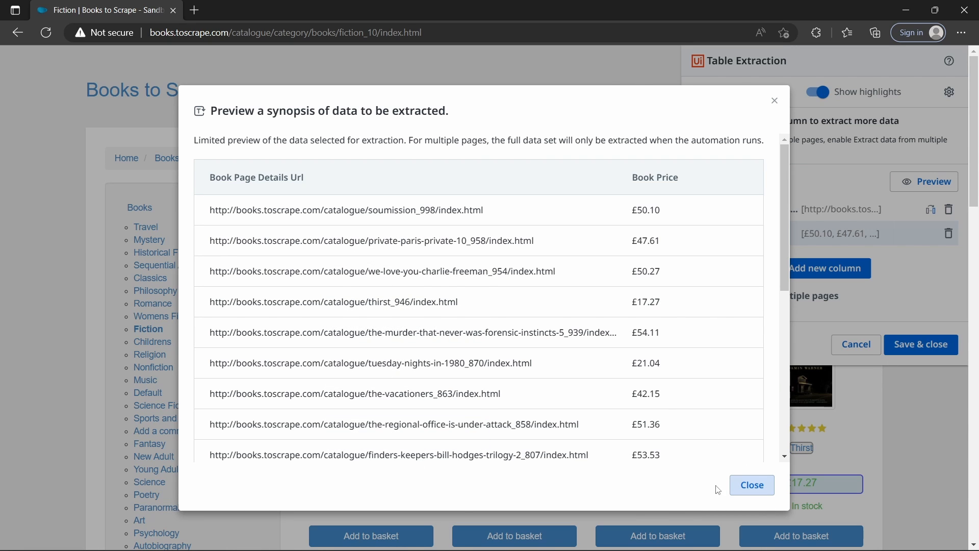
click(749, 486)
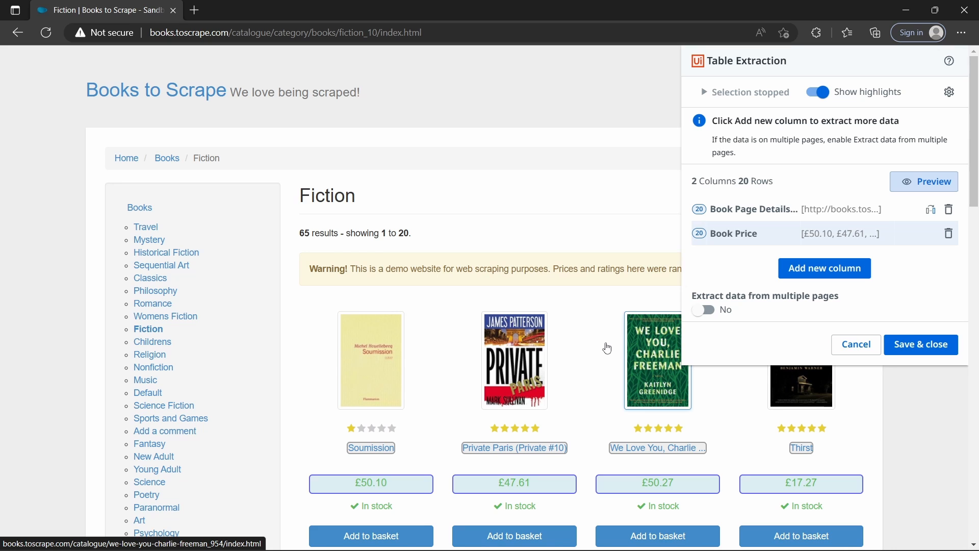
Step: Enable extraction from multiple pages with the "next" link below the book list as the pagination element, and save the table extraction
scroll(607, 348, down, 20)
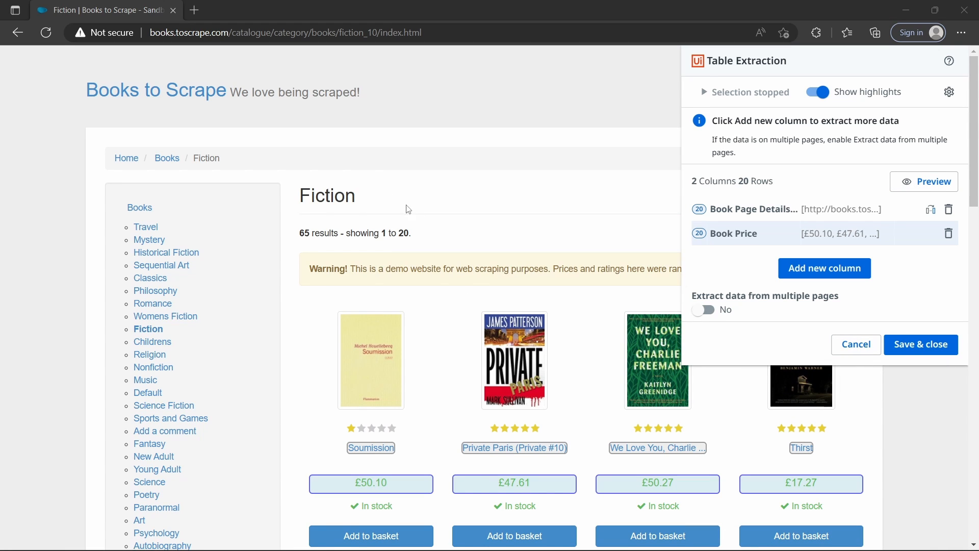
scroll(663, 227, down, 15)
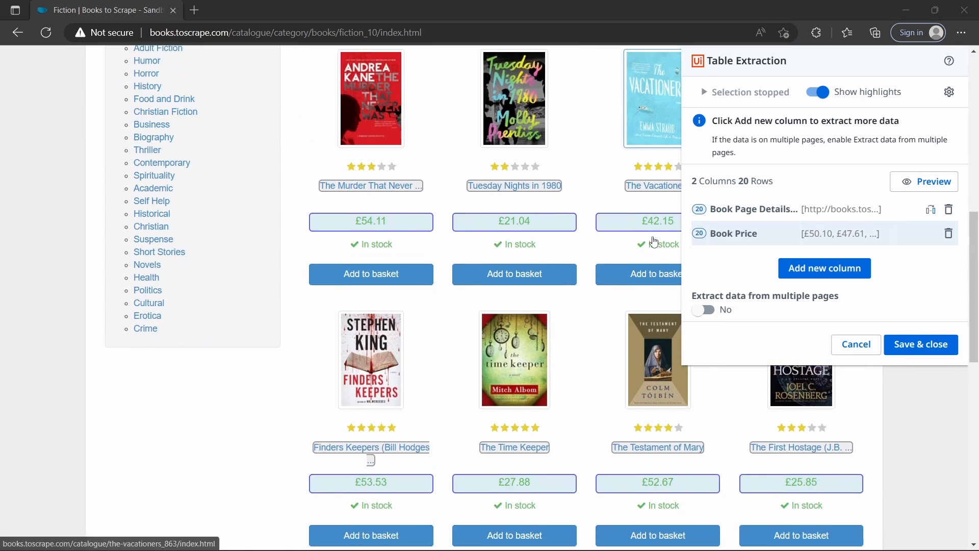
scroll(750, 408, down, 2)
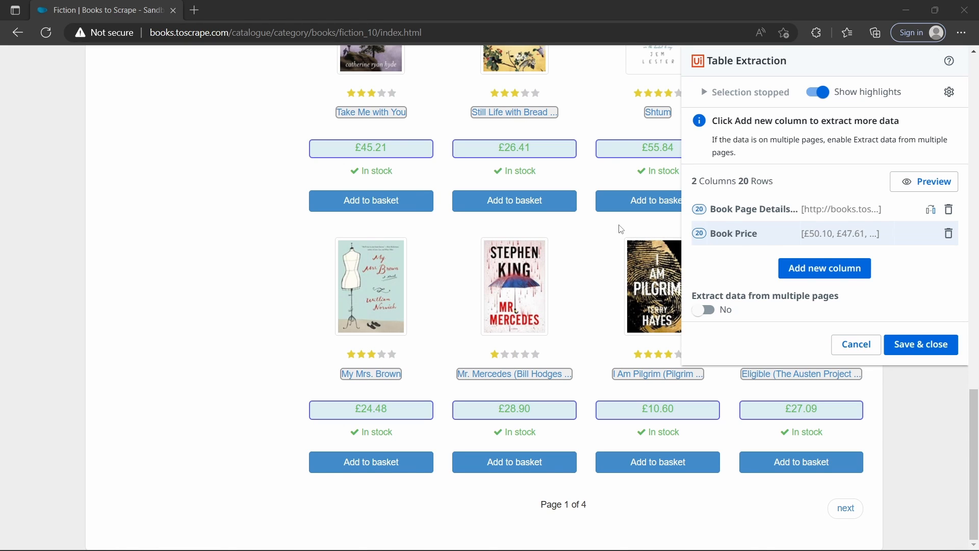
triple_click(553, 504)
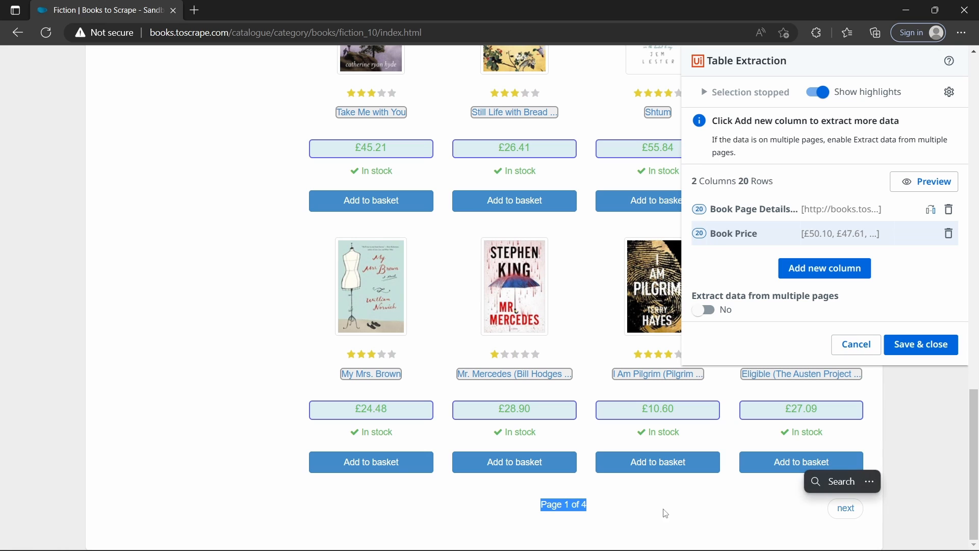
scroll(662, 509, up, 15)
scroll(576, 485, up, 2)
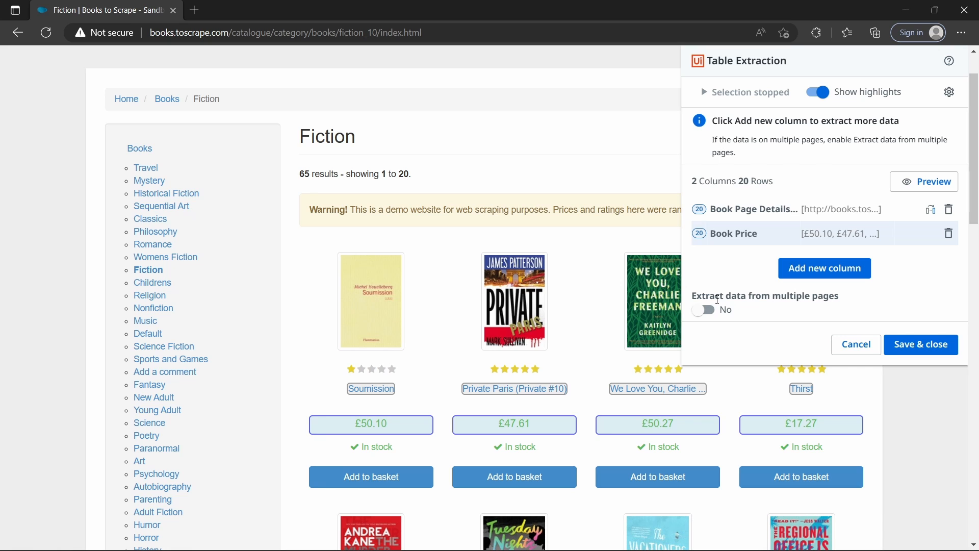
click(715, 313)
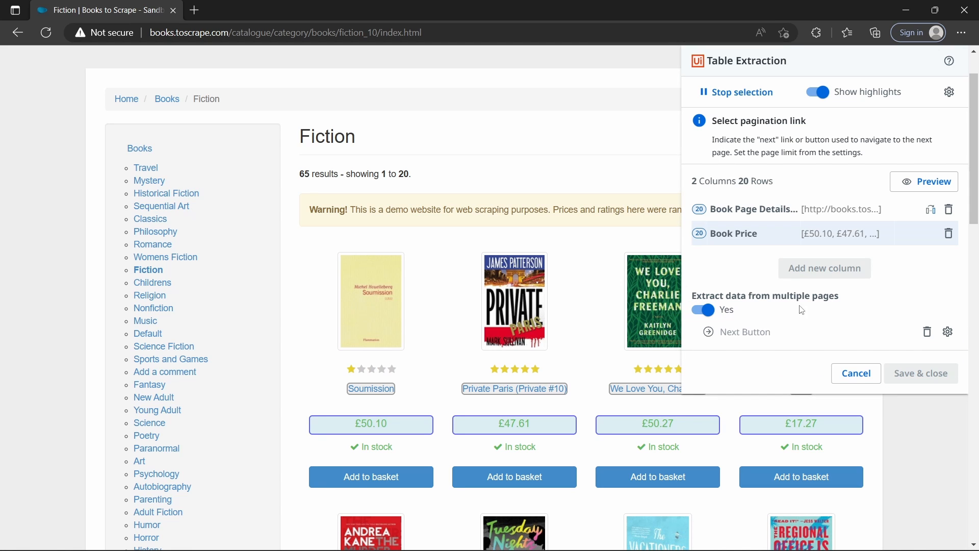
scroll(772, 414, down, 12)
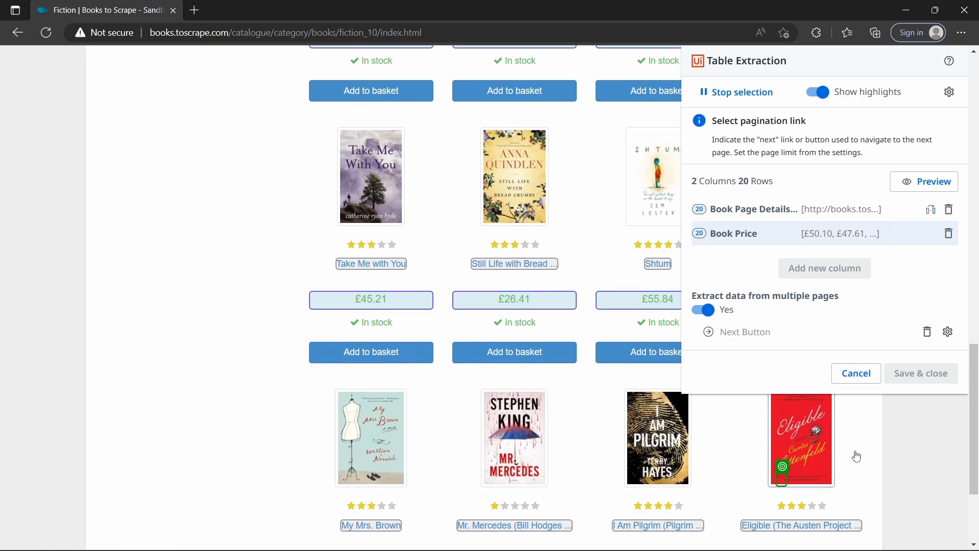
scroll(875, 454, down, 3)
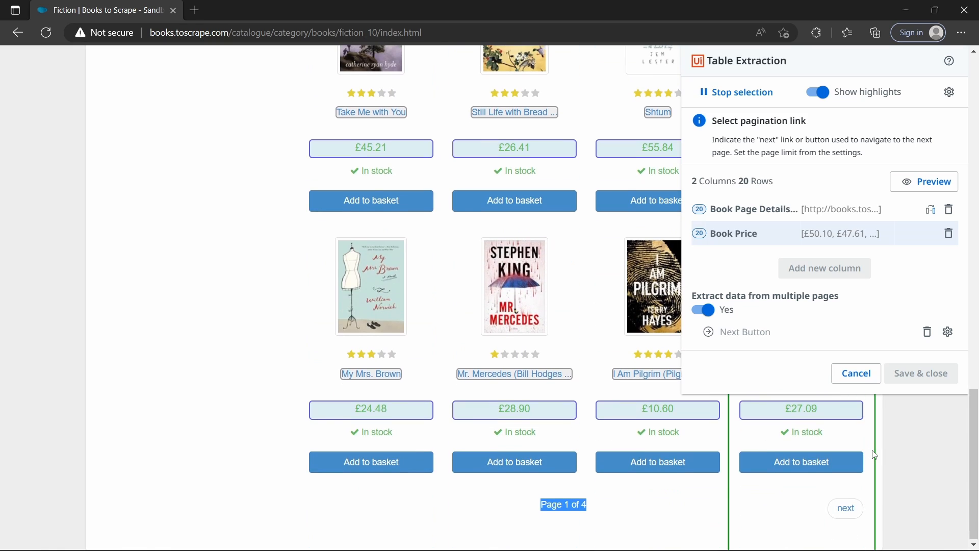
click(849, 509)
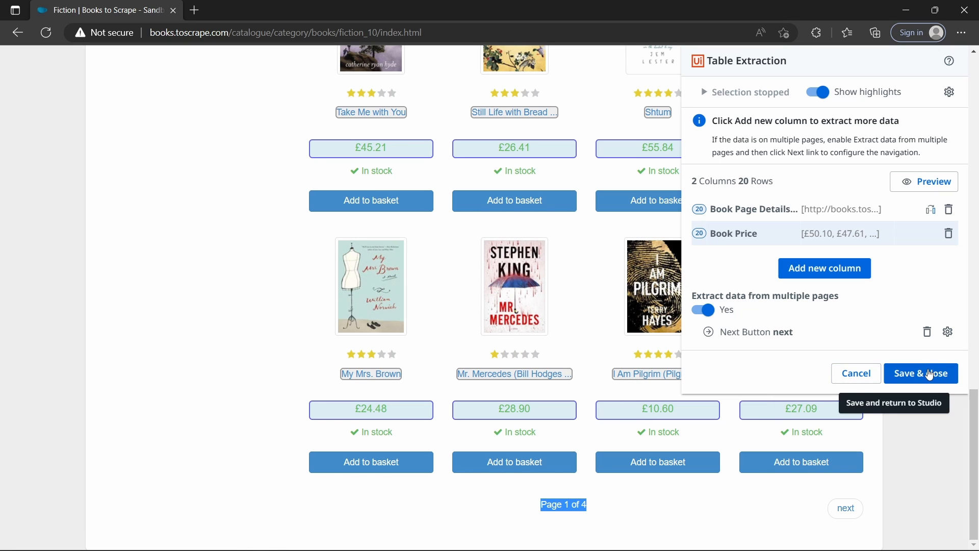
click(929, 375)
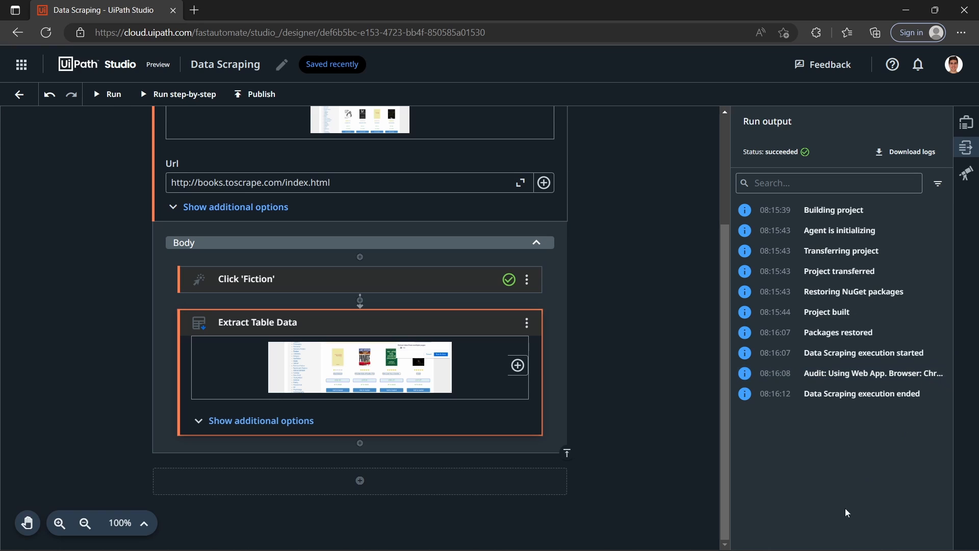
Step: Add a Microsoft Office 365 Write Range activity after Extract Table Data inside the Use Browser body
click(190, 420)
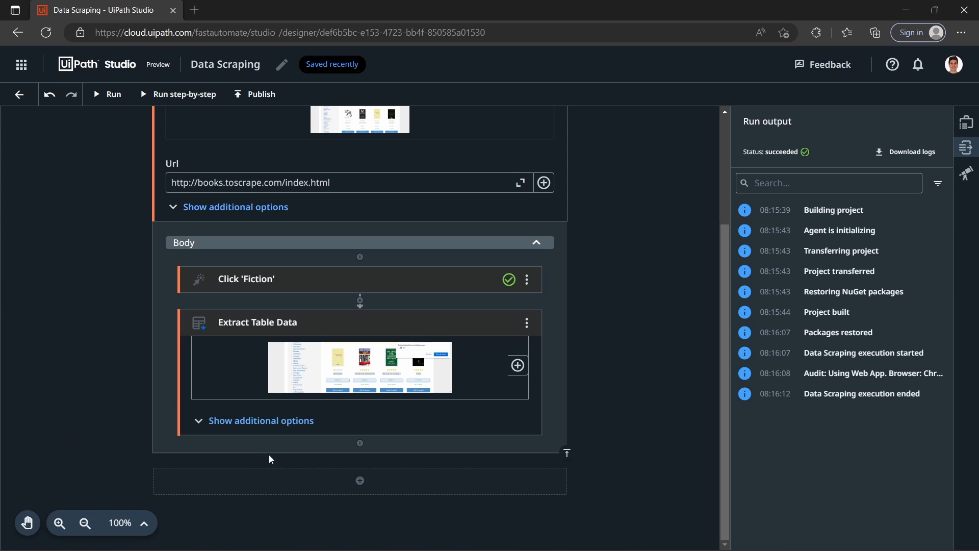
click(366, 444)
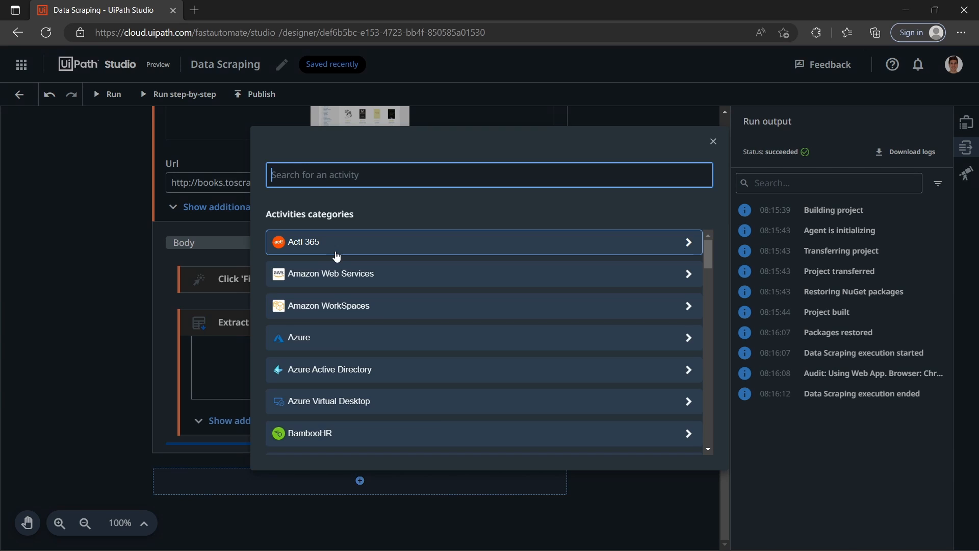
text(Write R)
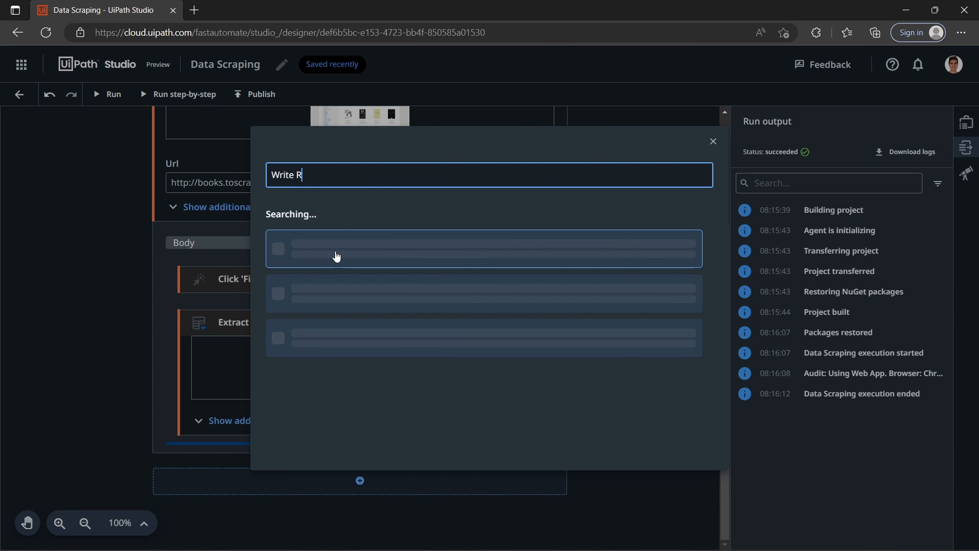
text(ange)
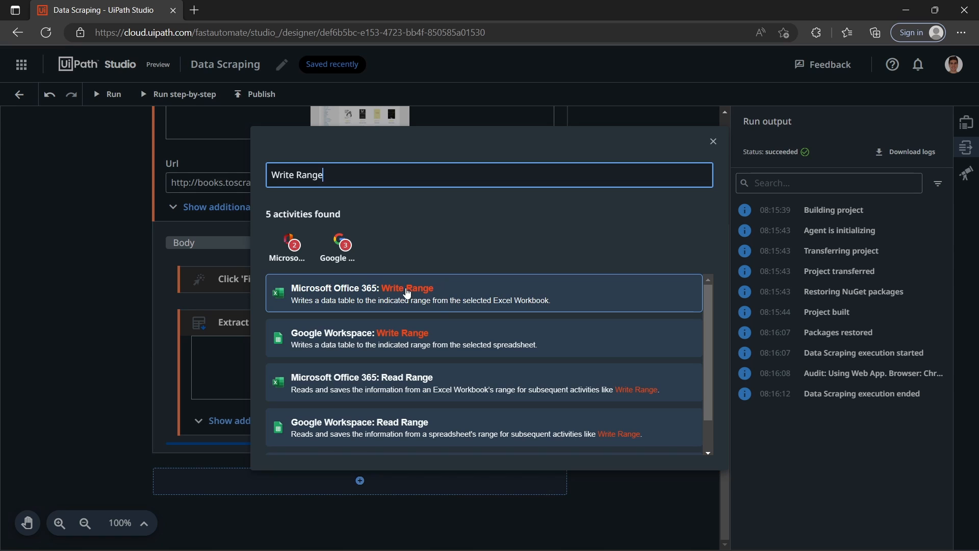
click(387, 295)
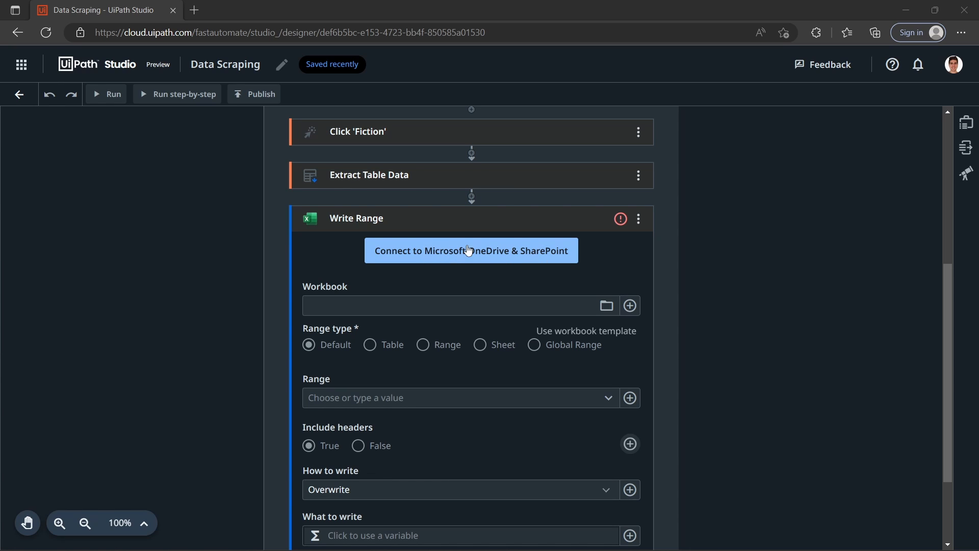
Step: Connect Write Range to Microsoft OneDrive & SharePoint, signing in with the account e-mail and the account password
click(484, 250)
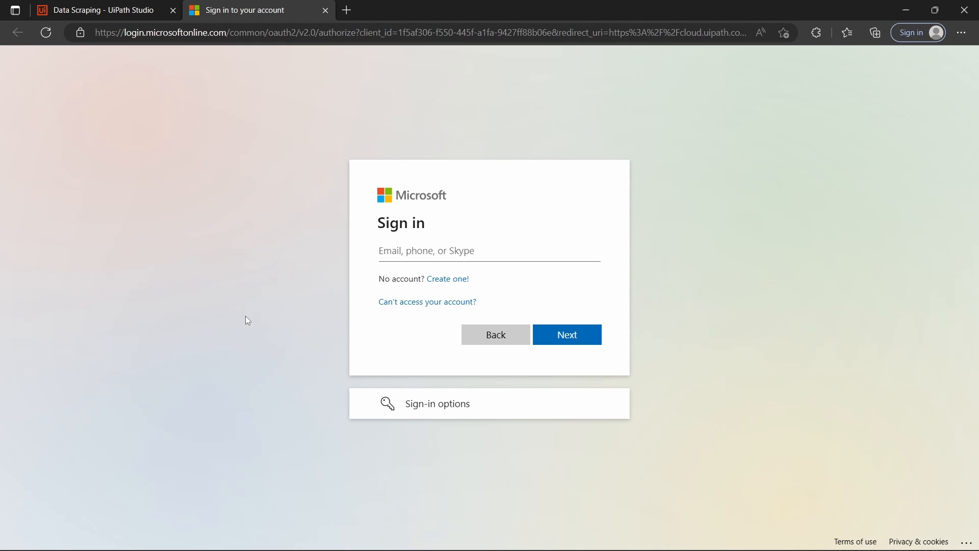
click(421, 254)
click(449, 295)
click(584, 335)
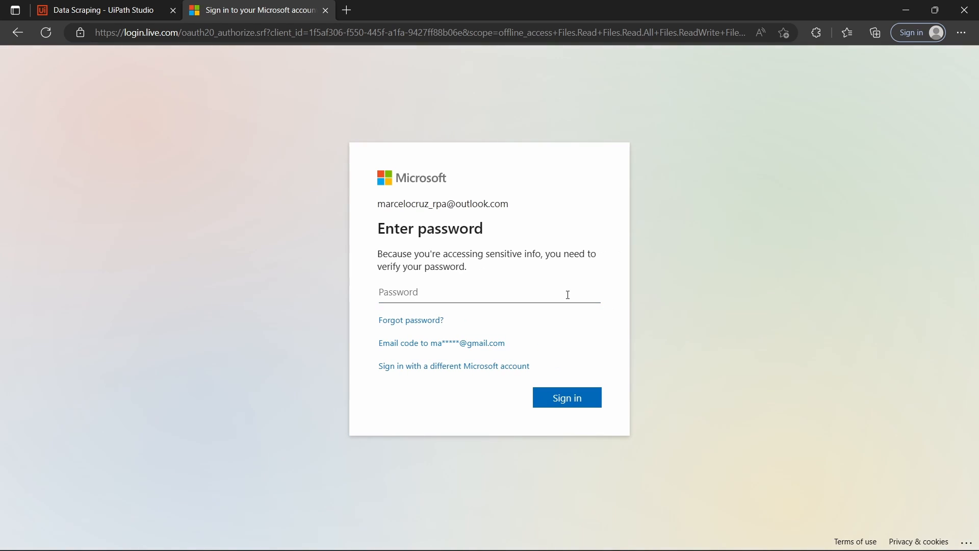
click(419, 300)
text(••••••••••••)
key(Return)
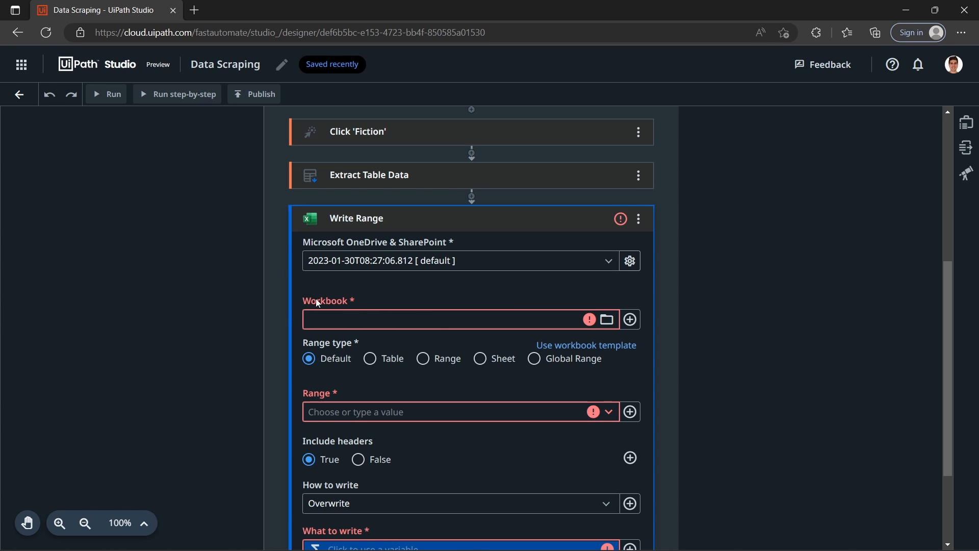
Step: Set Write Range's workbook to Books.xlsx from the OneDrive Documents folder
click(606, 319)
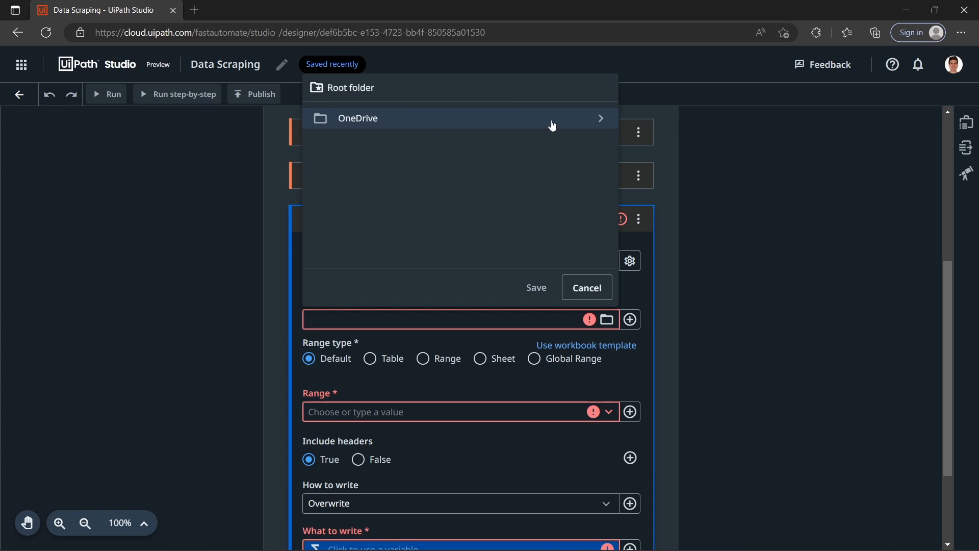
click(607, 124)
click(599, 124)
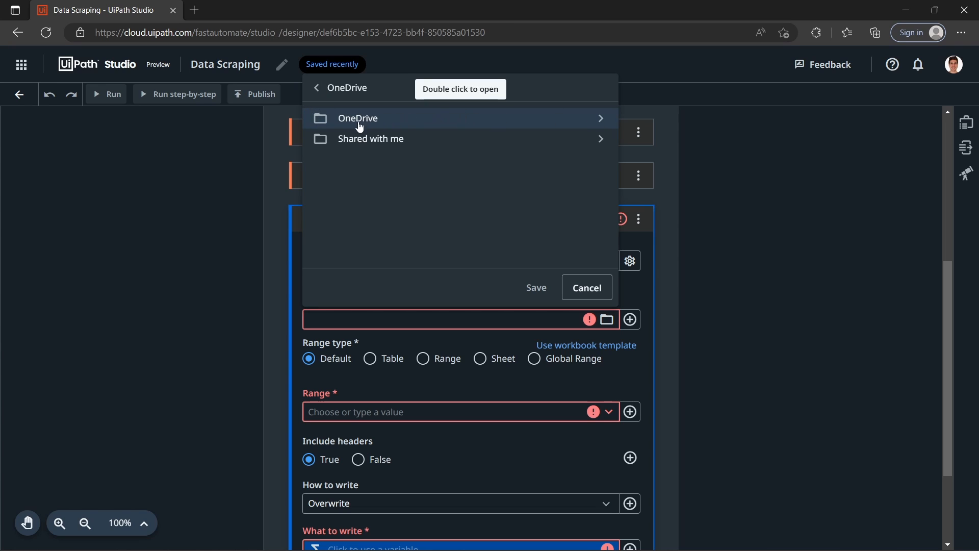
click(605, 138)
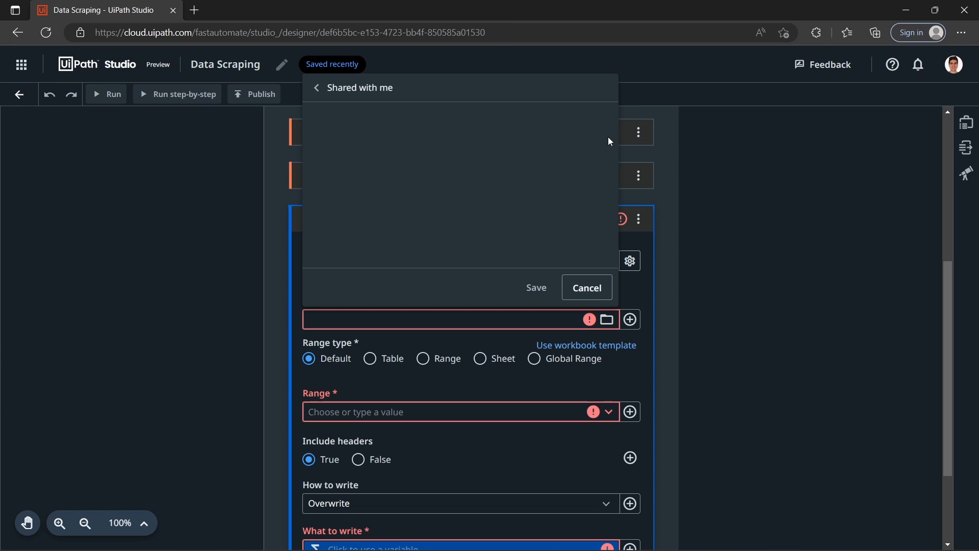
click(315, 90)
click(591, 119)
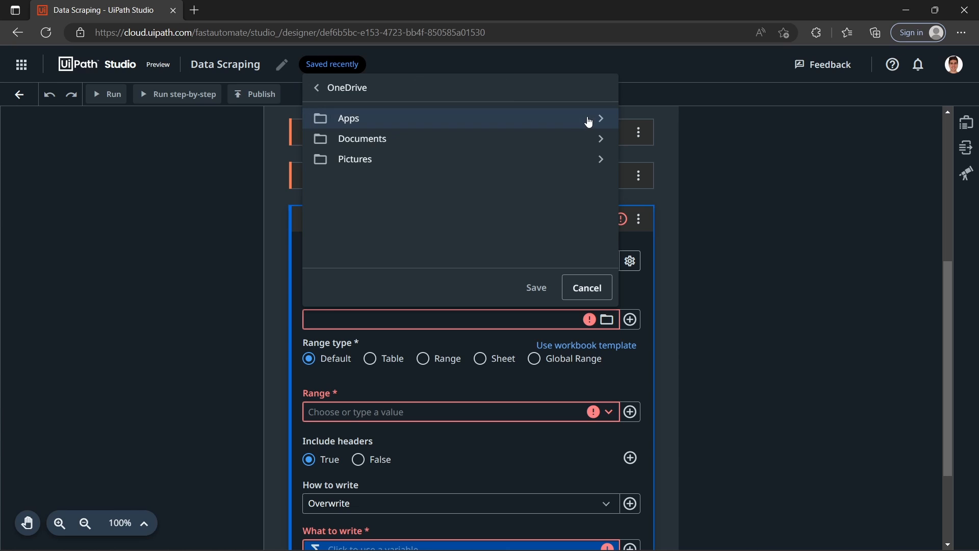
double_click(467, 138)
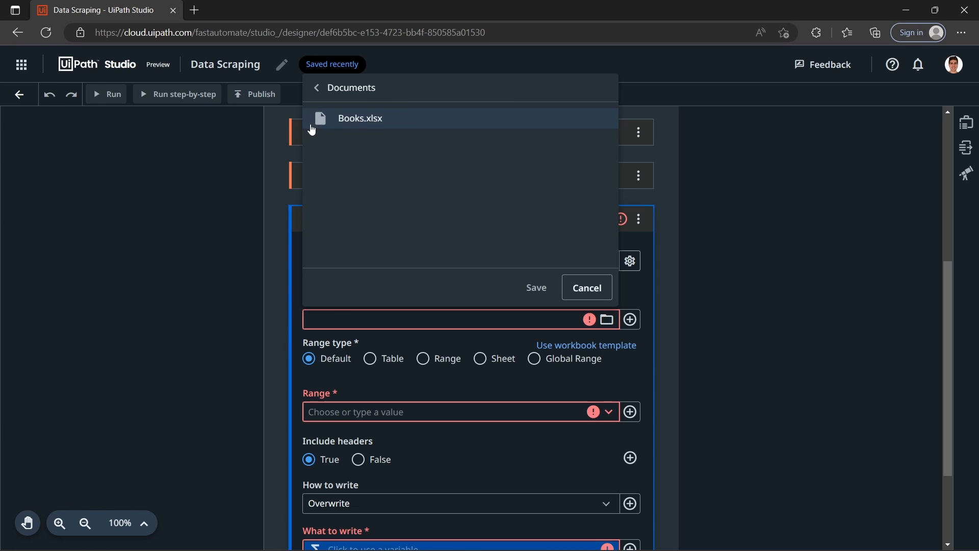
click(358, 121)
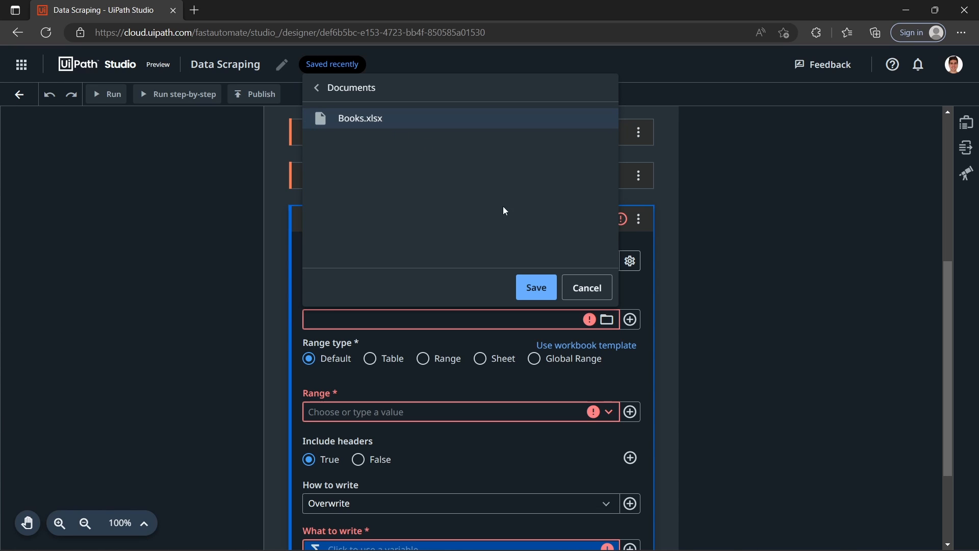
click(535, 289)
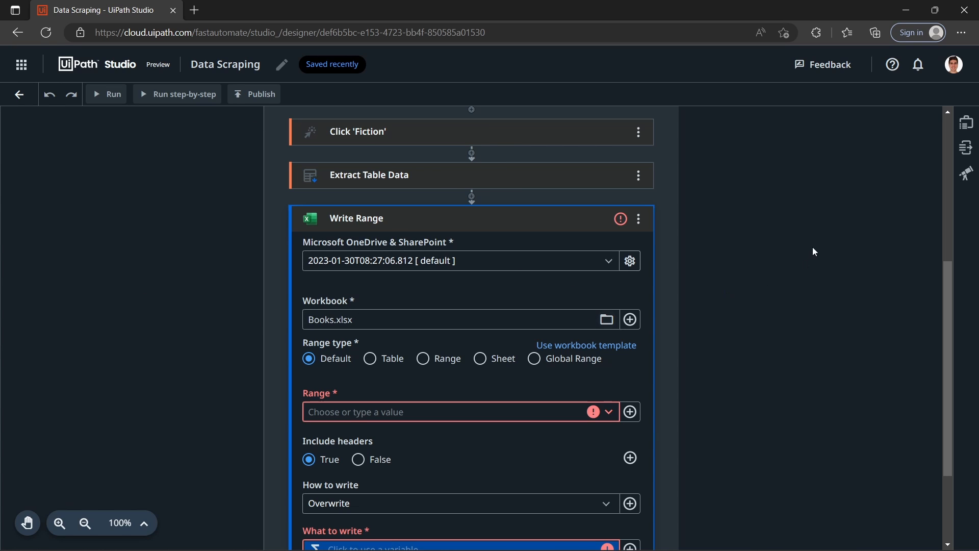
Step: Set Write Range's range to Sheet1 (Sheet) and its writing mode to Overwrite
scroll(818, 244, down, 3)
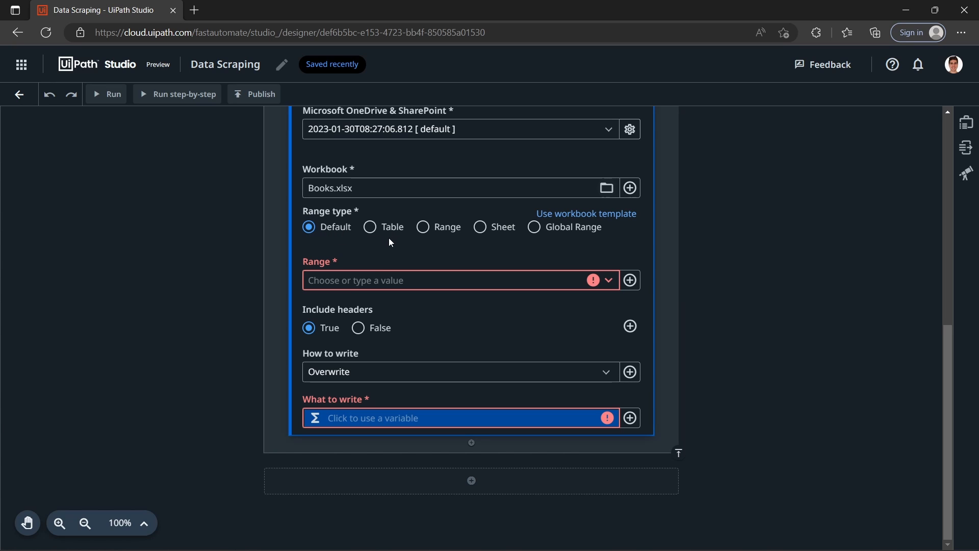
scroll(535, 303, up, 1)
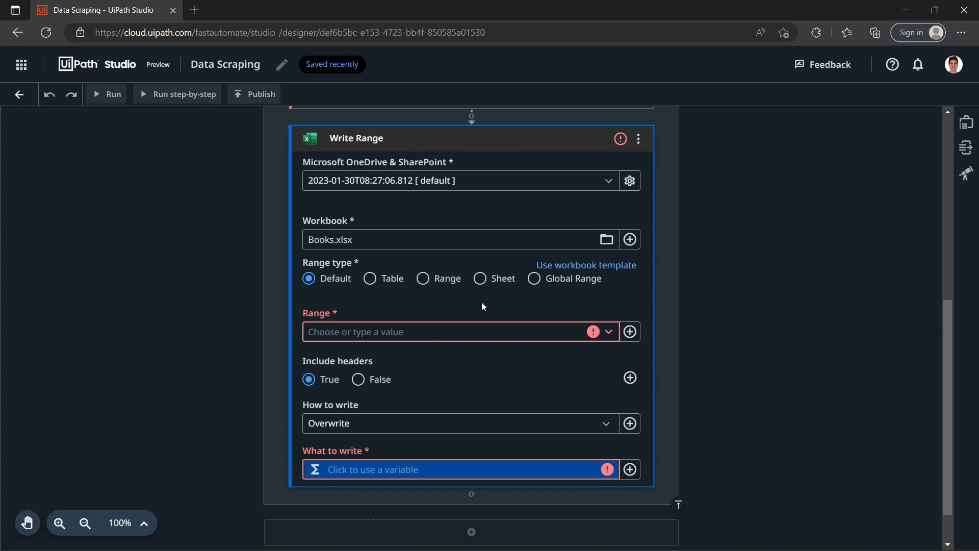
click(513, 334)
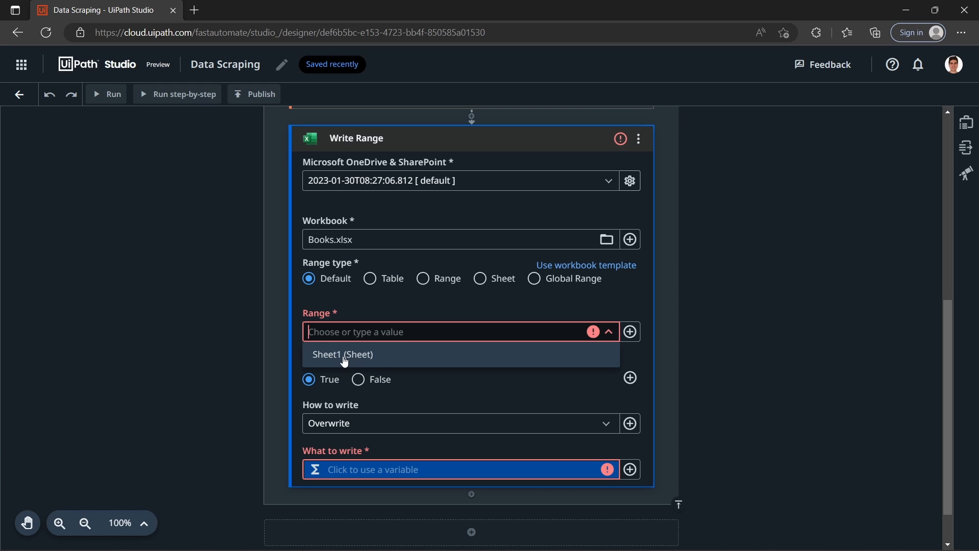
click(345, 359)
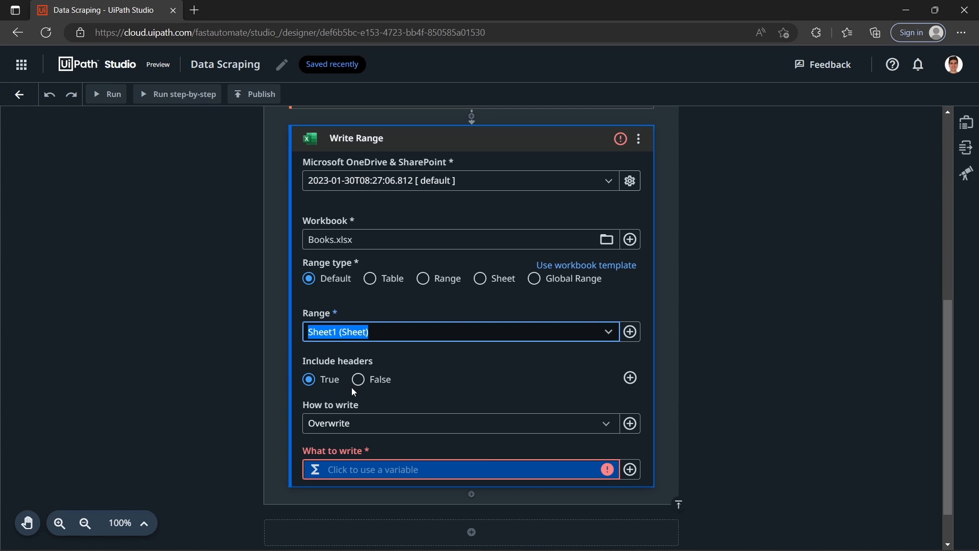
click(355, 424)
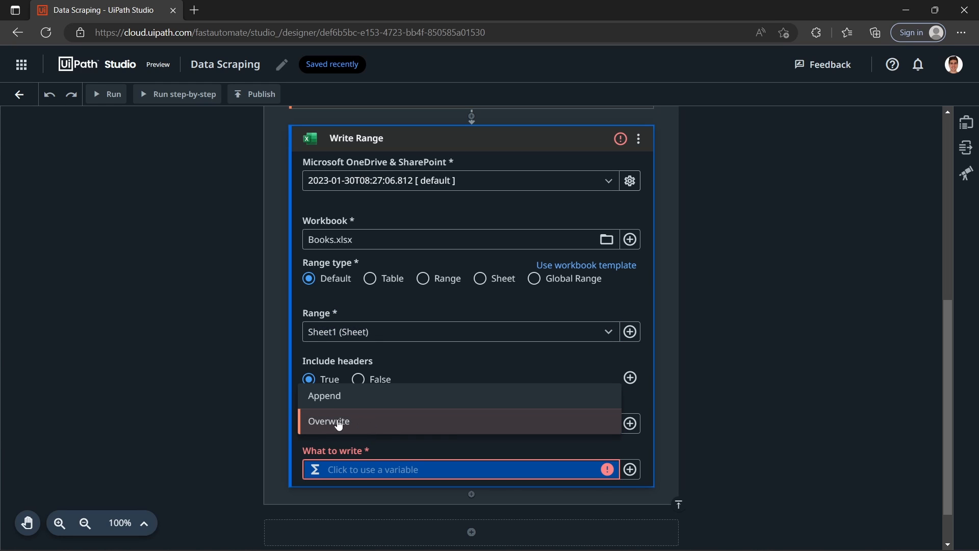
click(347, 425)
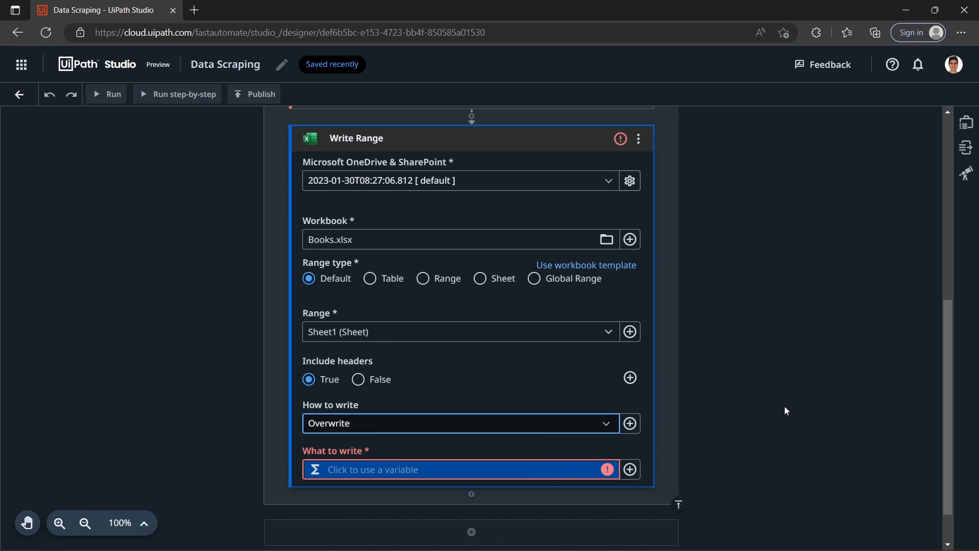
Step: Save the Extract Table Data output to a new global DataTable variable named dt_books
scroll(585, 322, up, 5)
scroll(416, 378, down, 1)
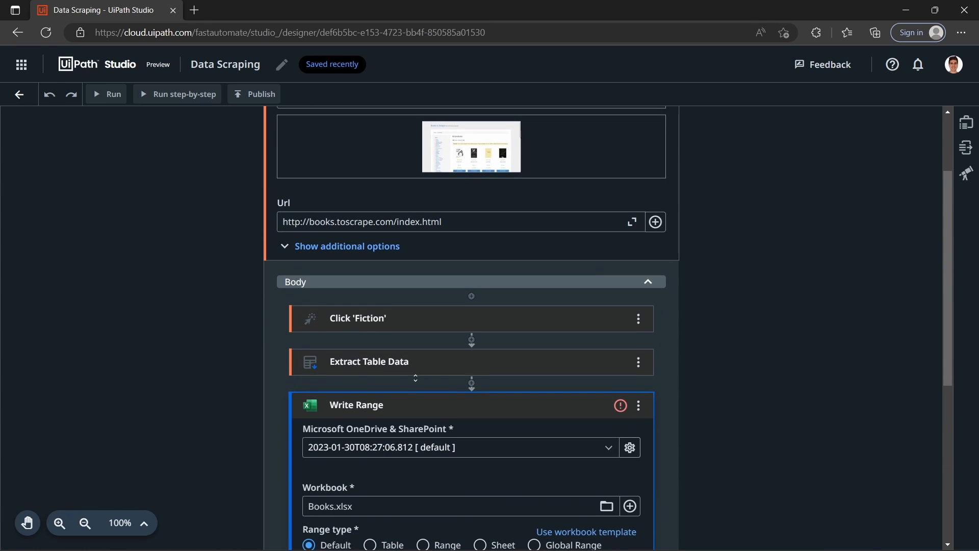
click(442, 364)
scroll(561, 336, down, 2)
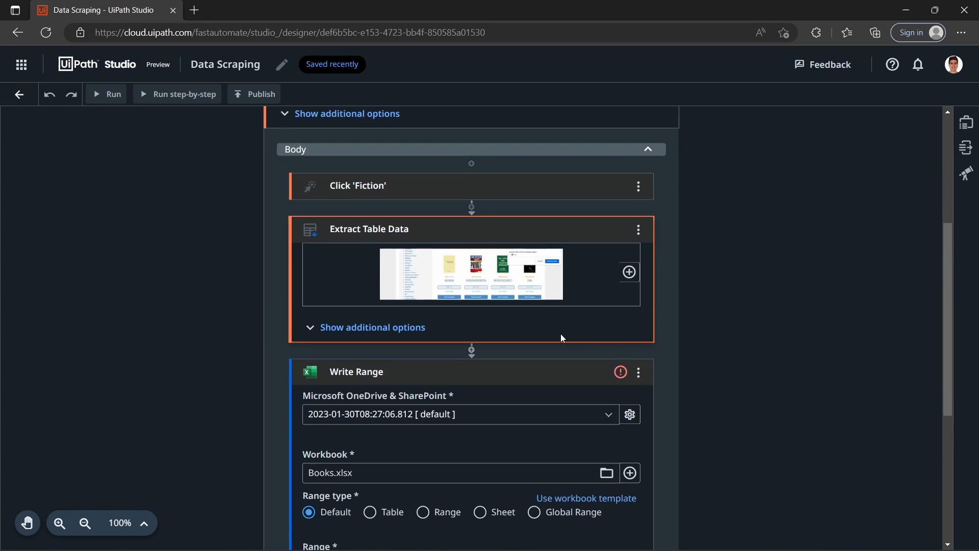
click(422, 331)
scroll(706, 336, down, 4)
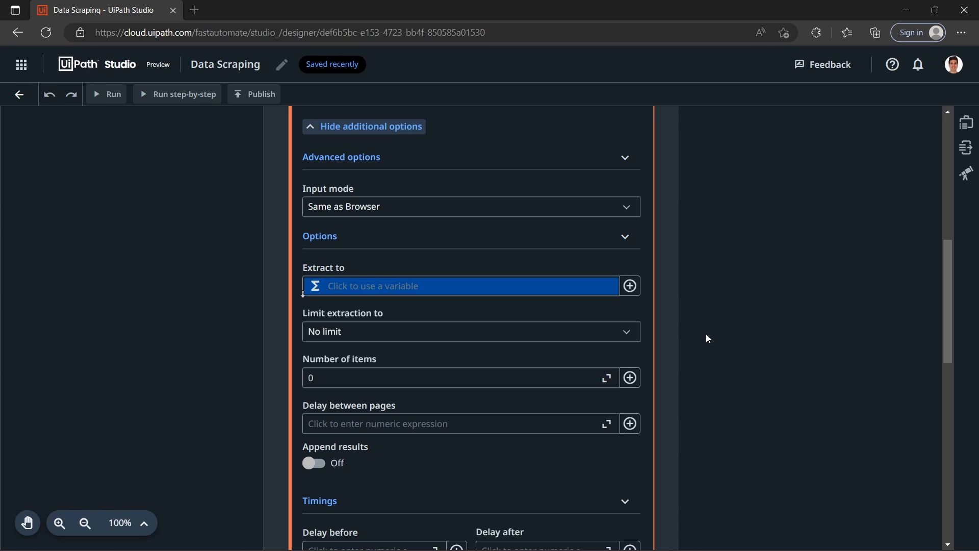
scroll(365, 253, up, 4)
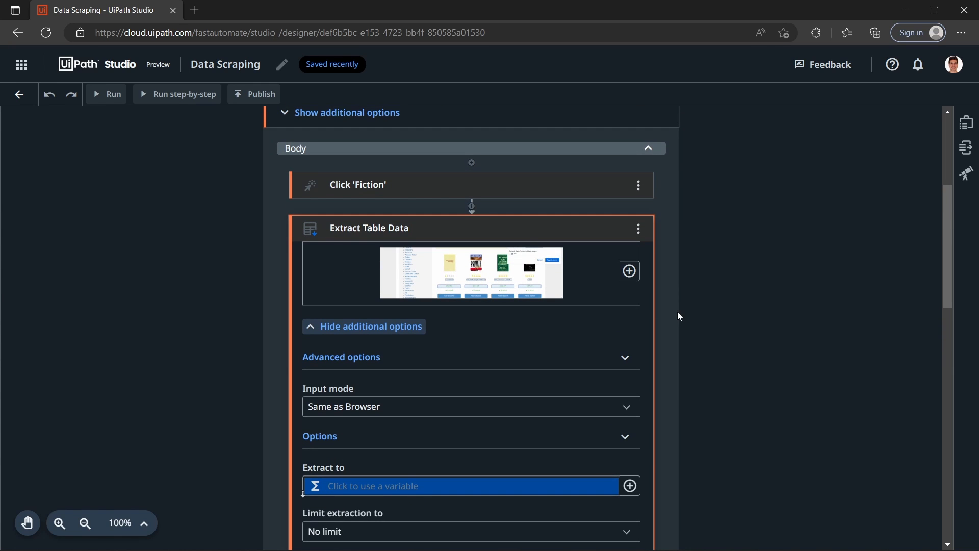
scroll(679, 316, down, 3)
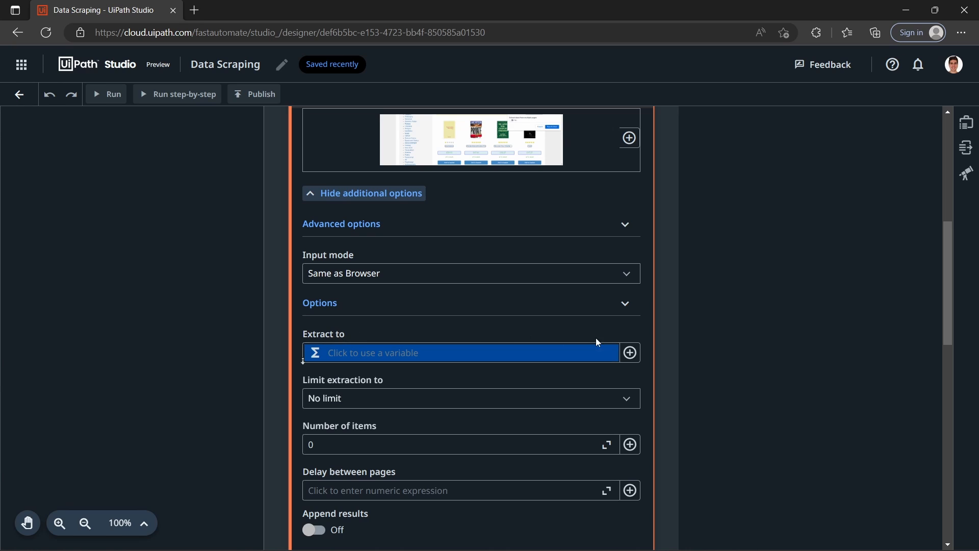
click(625, 356)
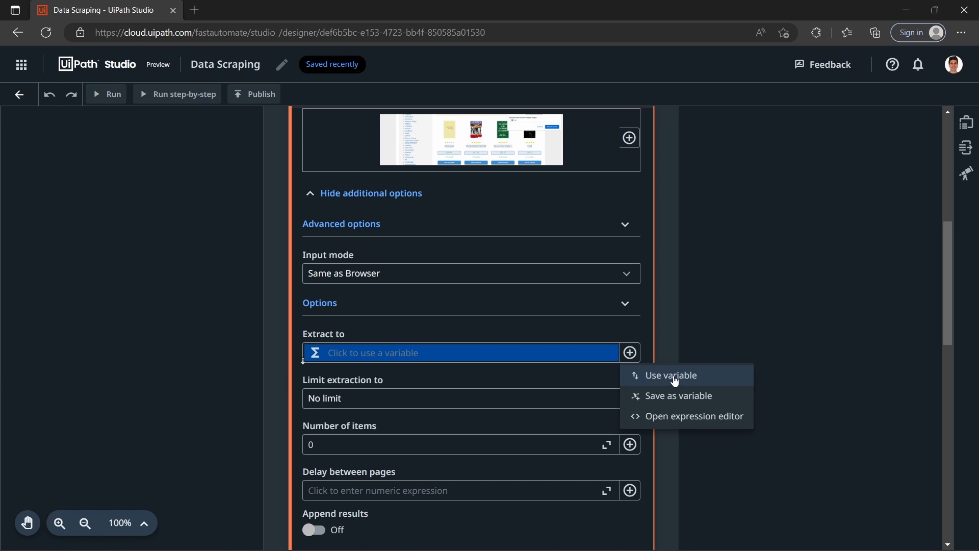
click(676, 396)
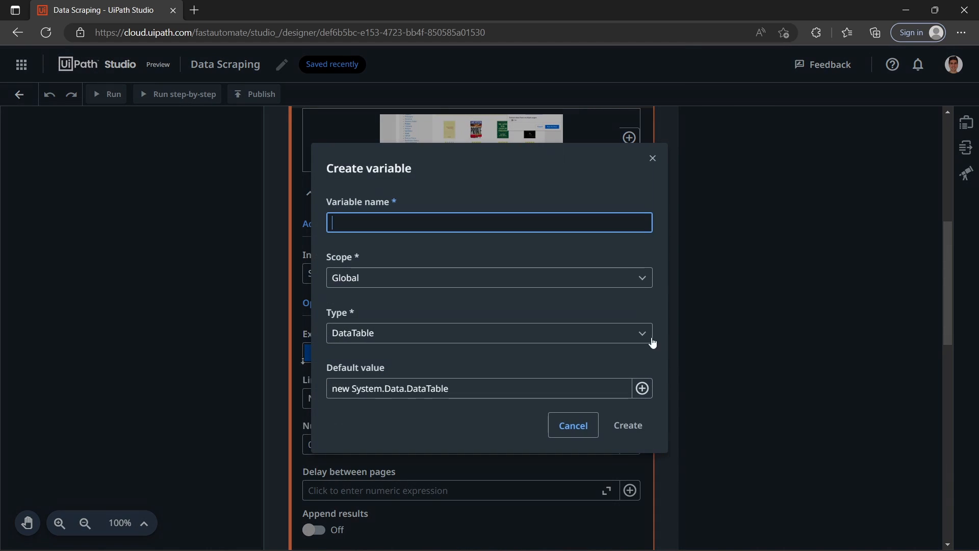
text(dt_books)
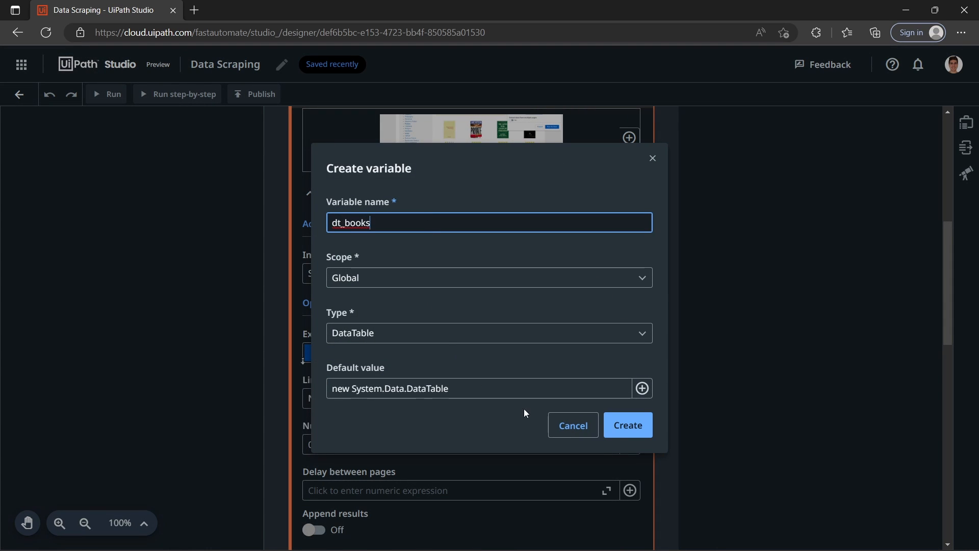
click(624, 431)
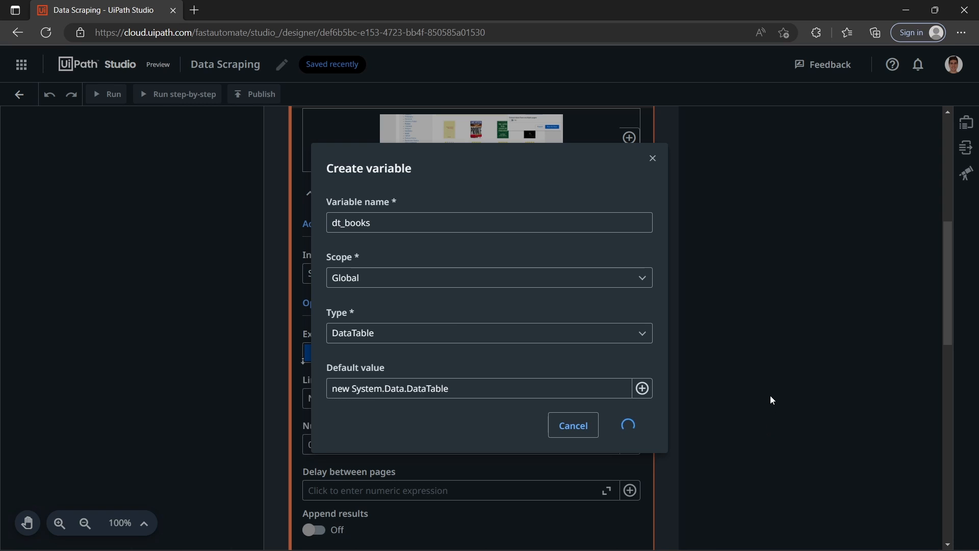
Step: Set what Write Range writes to the dt_books variable
scroll(716, 380, down, 3)
scroll(717, 381, down, 10)
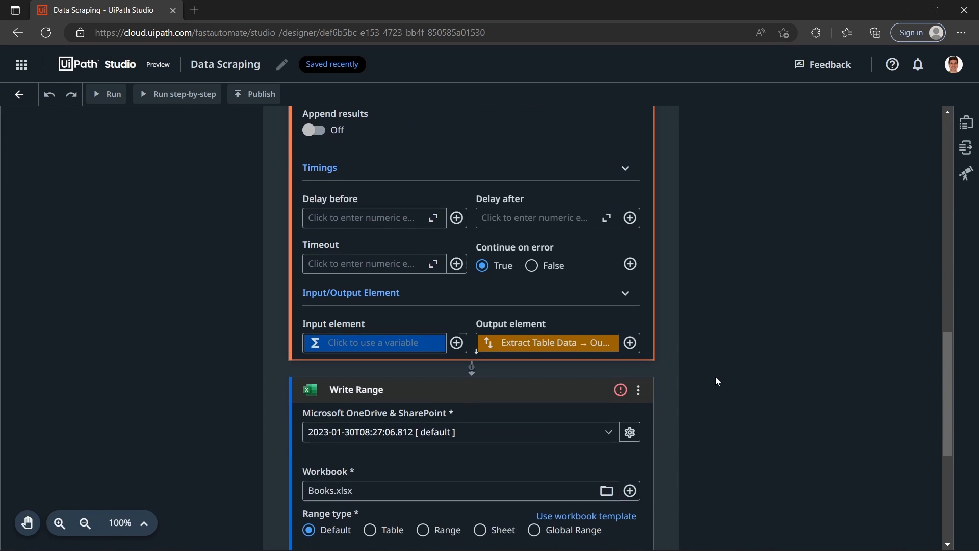
click(492, 417)
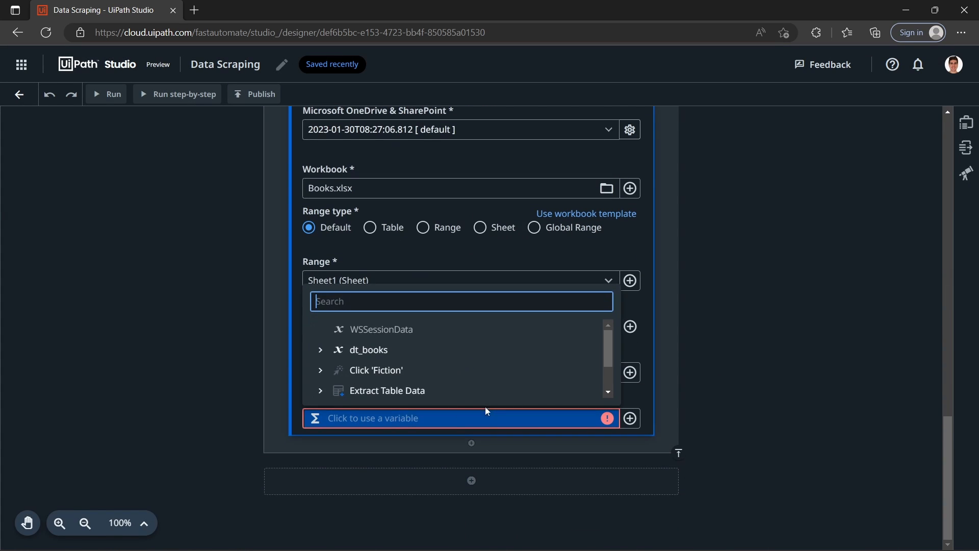
click(388, 349)
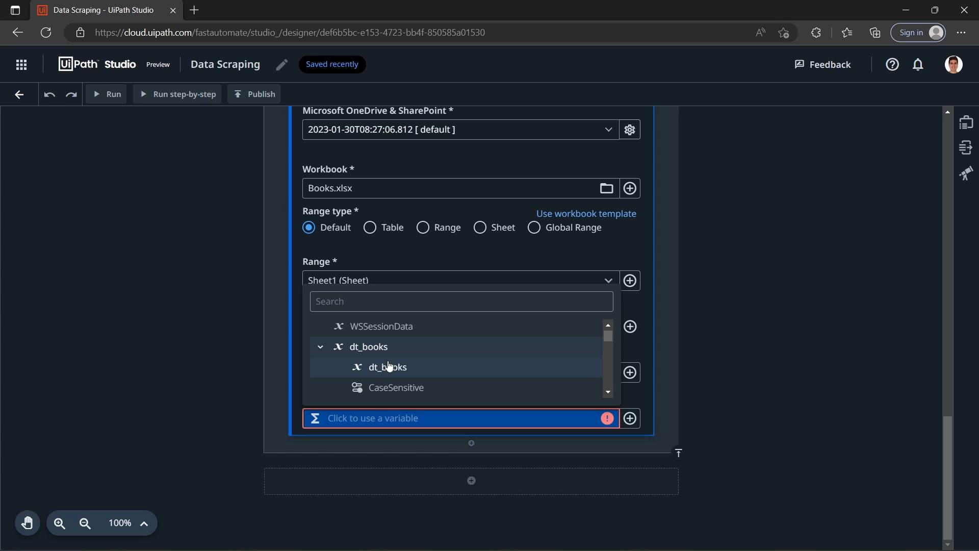
click(389, 366)
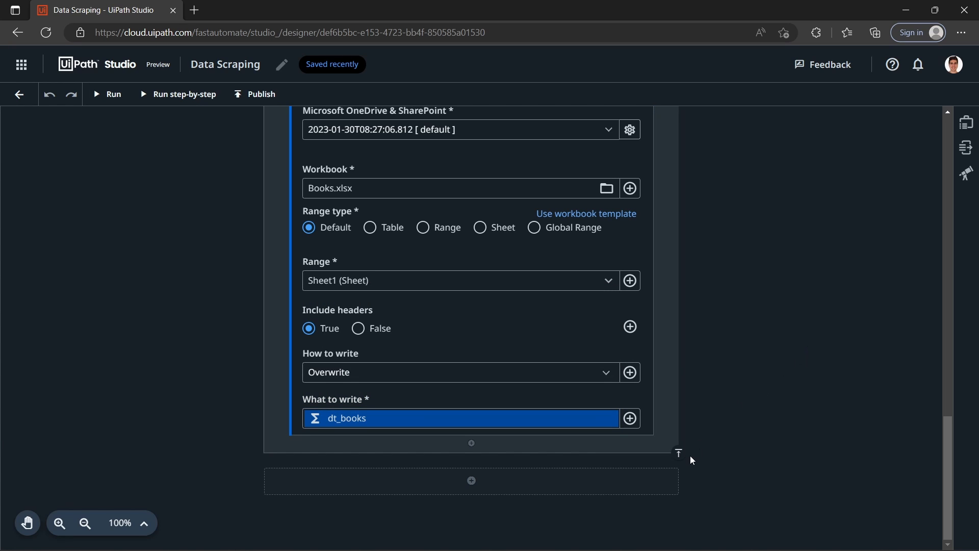
scroll(689, 457, up, 6)
scroll(714, 428, down, 5)
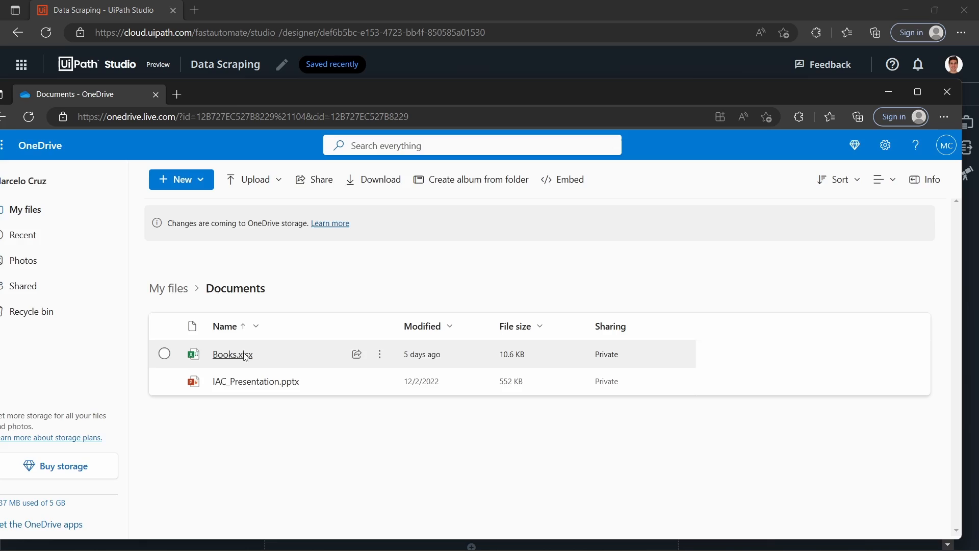
Step: Open Books.xlsx from OneDrive in Excel Online, dismiss the guided tour and clear the contents of columns A and B
click(244, 352)
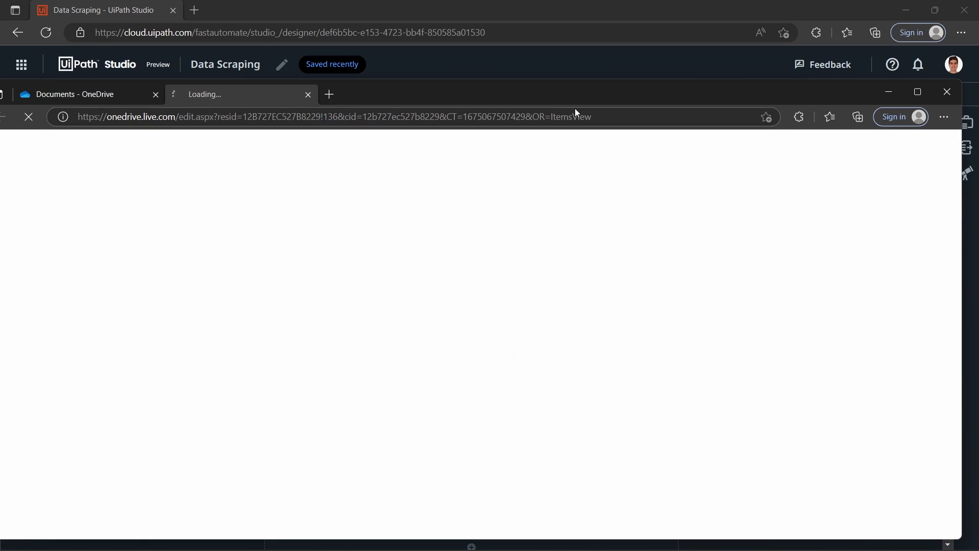
double_click(556, 101)
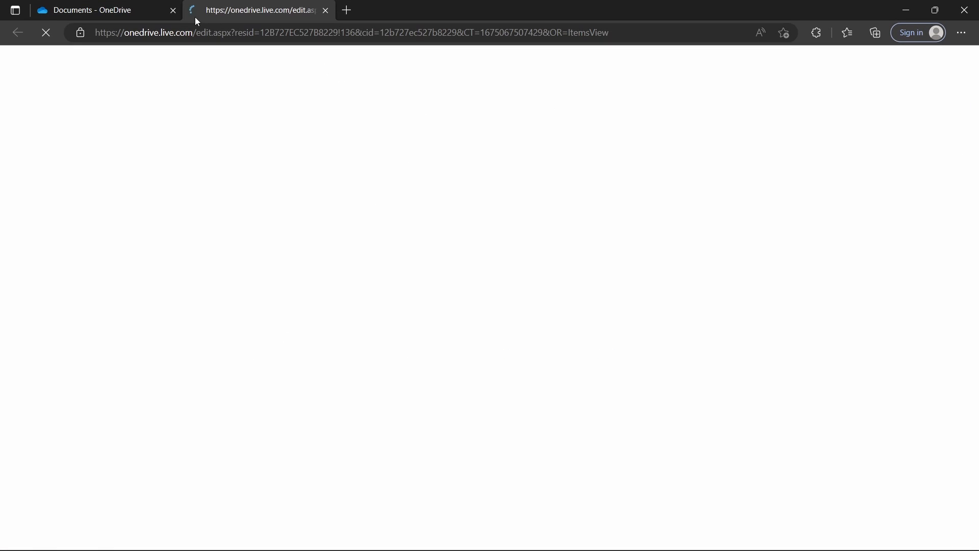
click(173, 10)
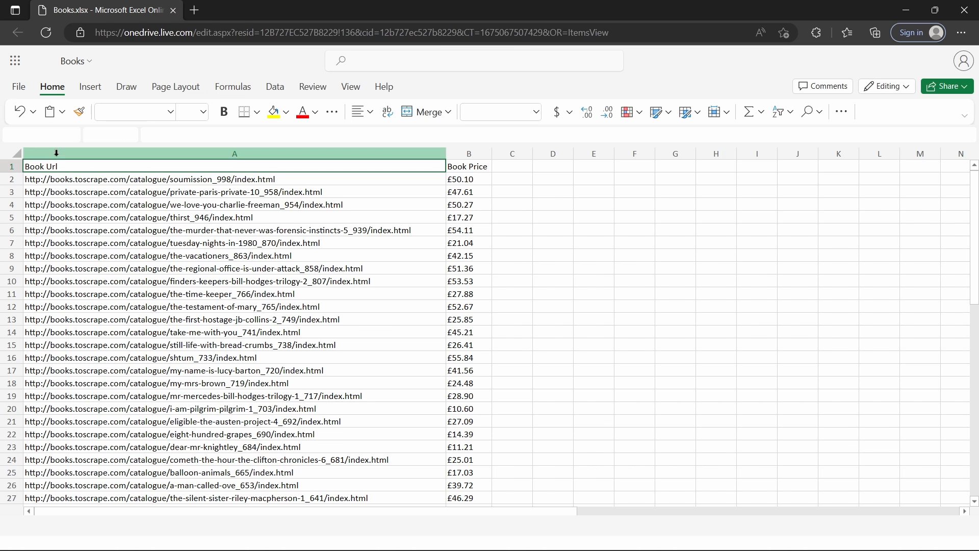
drag(436, 145, 464, 156)
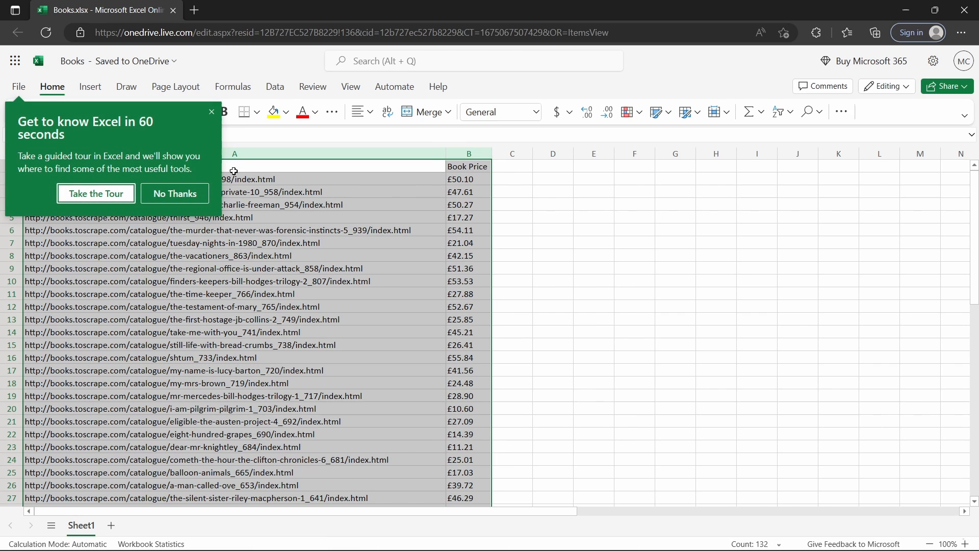
click(175, 194)
key(Delete)
click(556, 205)
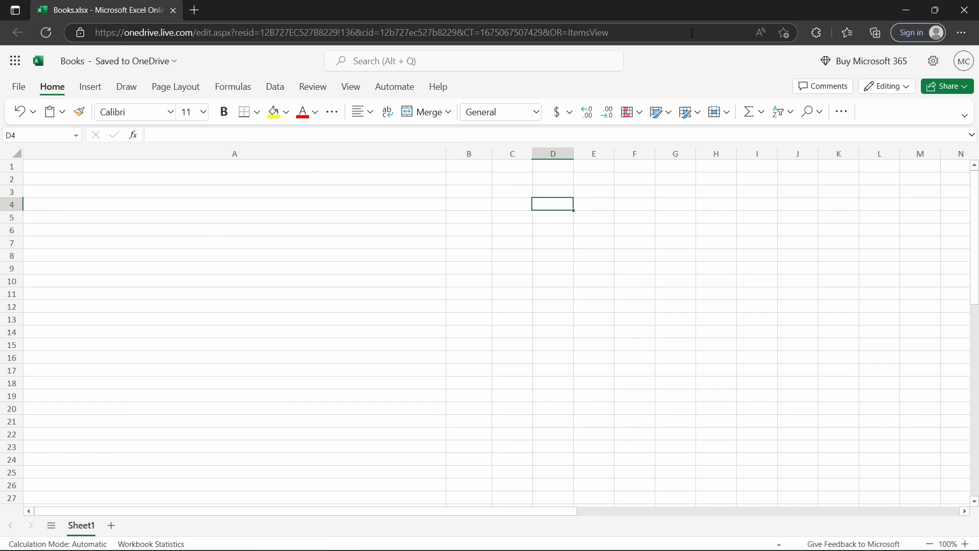
Step: Switch back to UiPath Studio and run the Data Scraping automation
click(906, 10)
scroll(730, 234, up, 4)
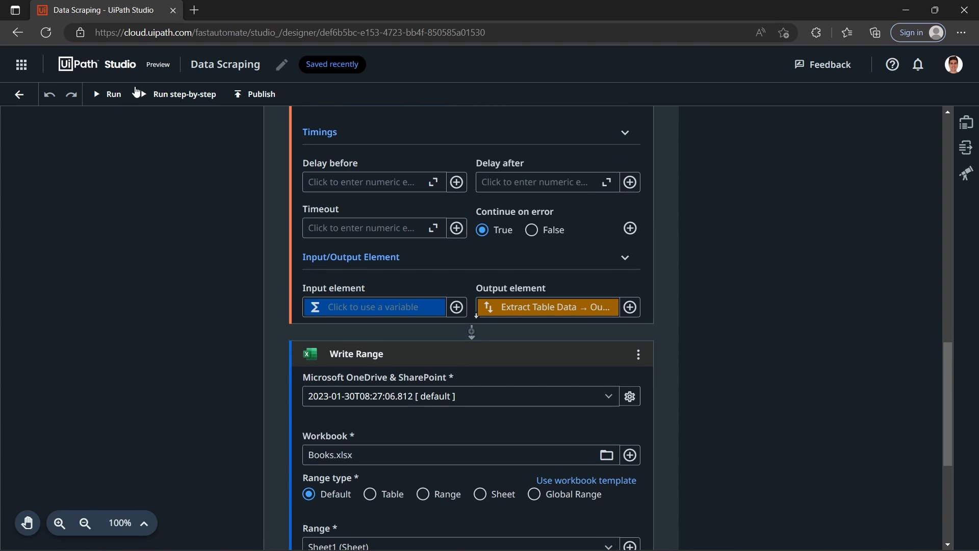
click(112, 94)
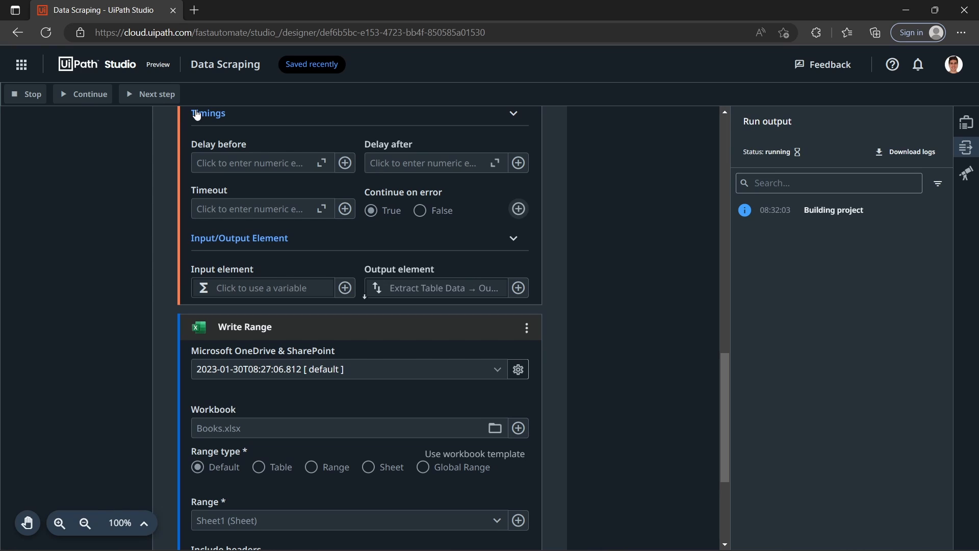
click(910, 330)
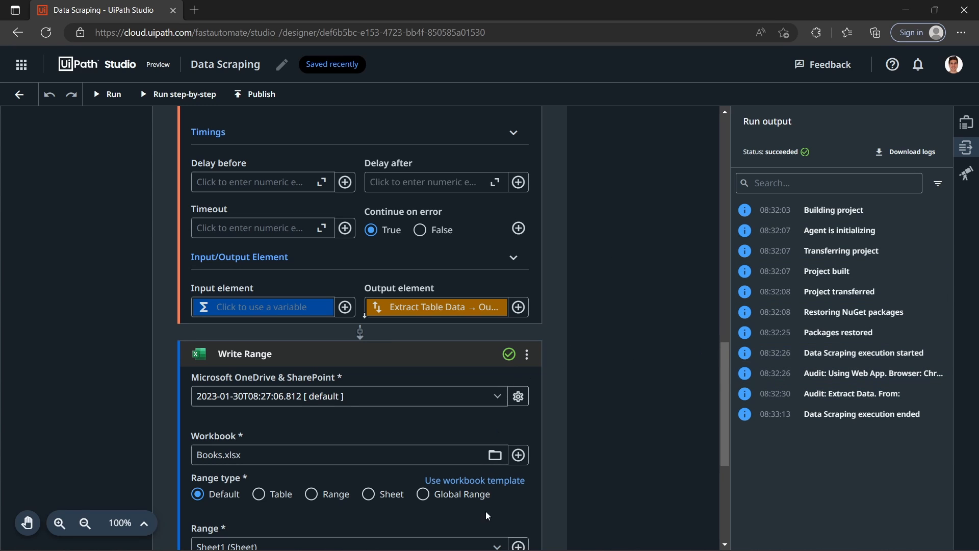
Step: Switch to Books.xlsx in Excel Online, reload the workbook and examine the extracted book URLs and prices from the first to the last row
mouse_move(623, 536)
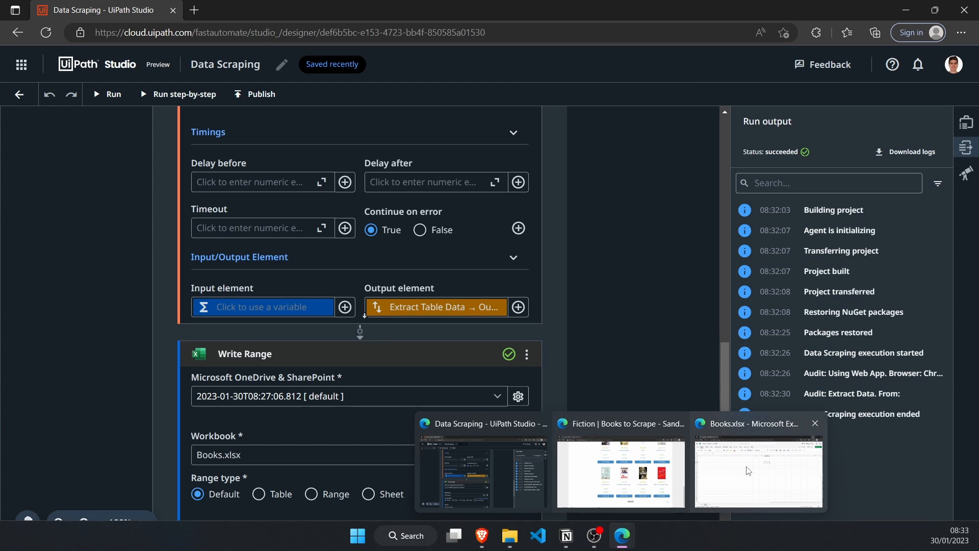
click(760, 413)
click(372, 242)
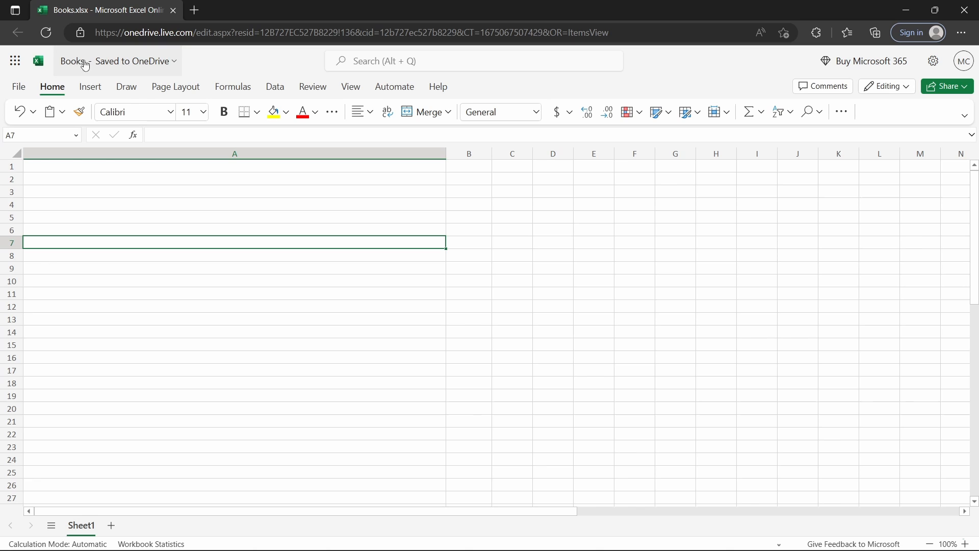
click(48, 33)
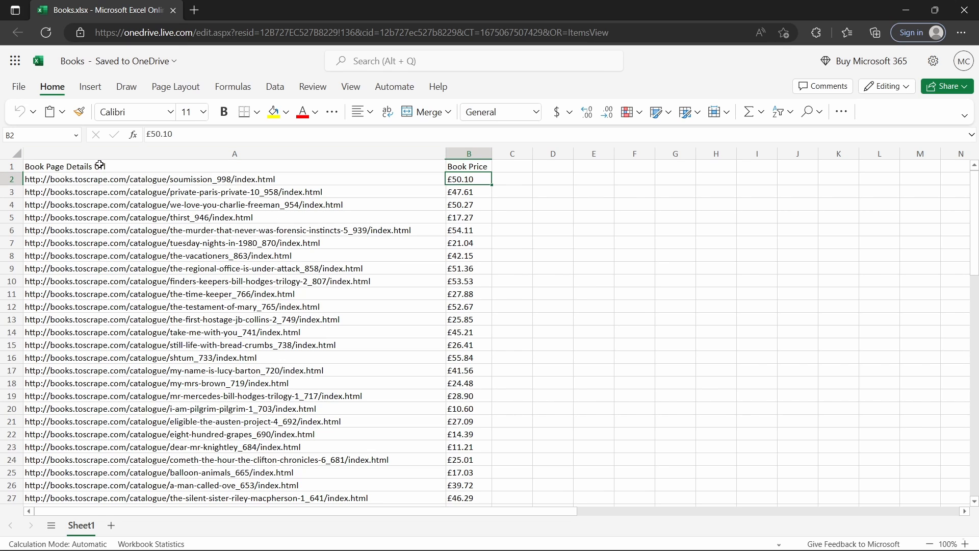
click(68, 180)
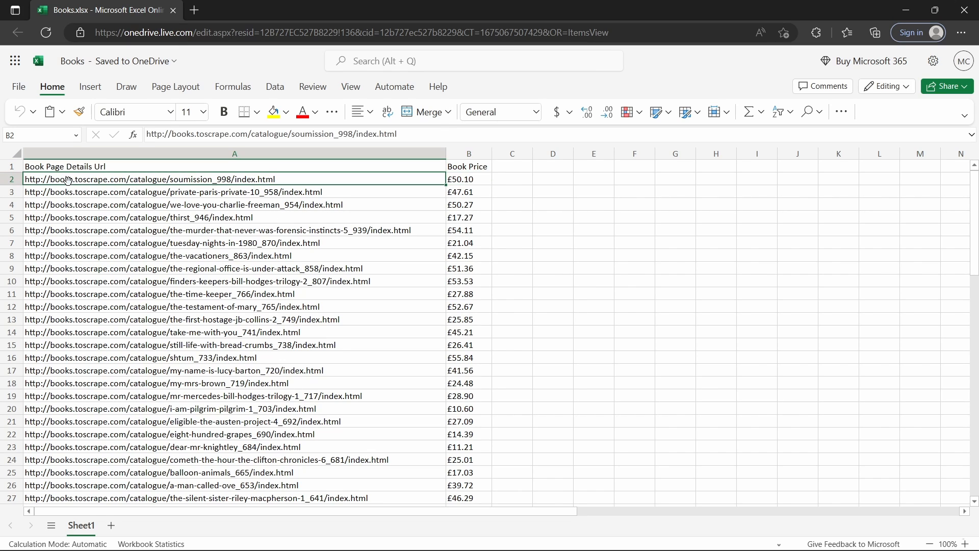
click(458, 184)
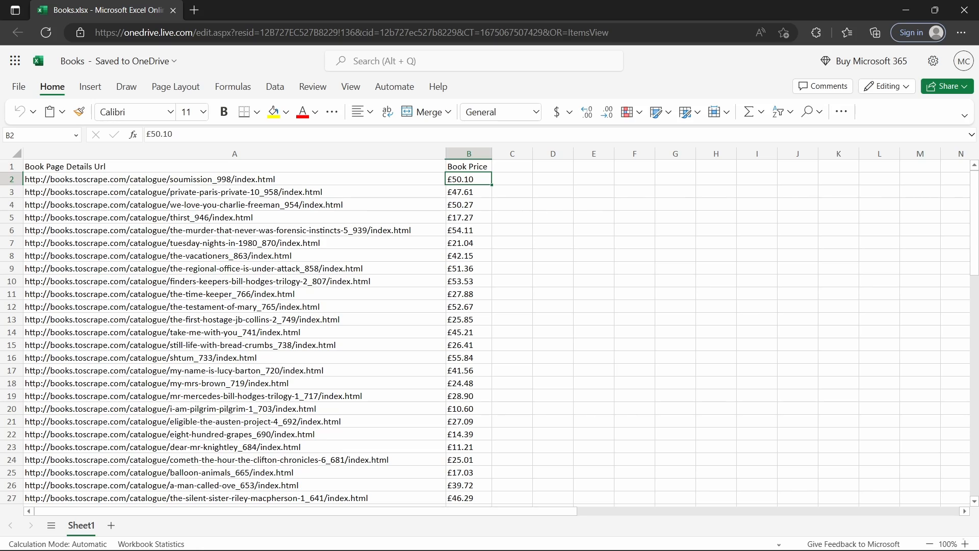
scroll(24, 190, down, 16)
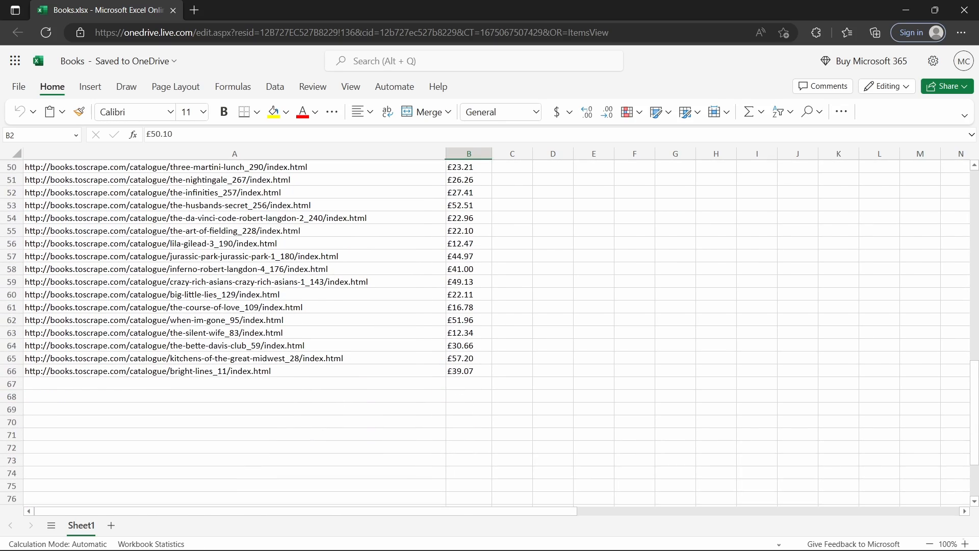
scroll(16, 375, up, 16)
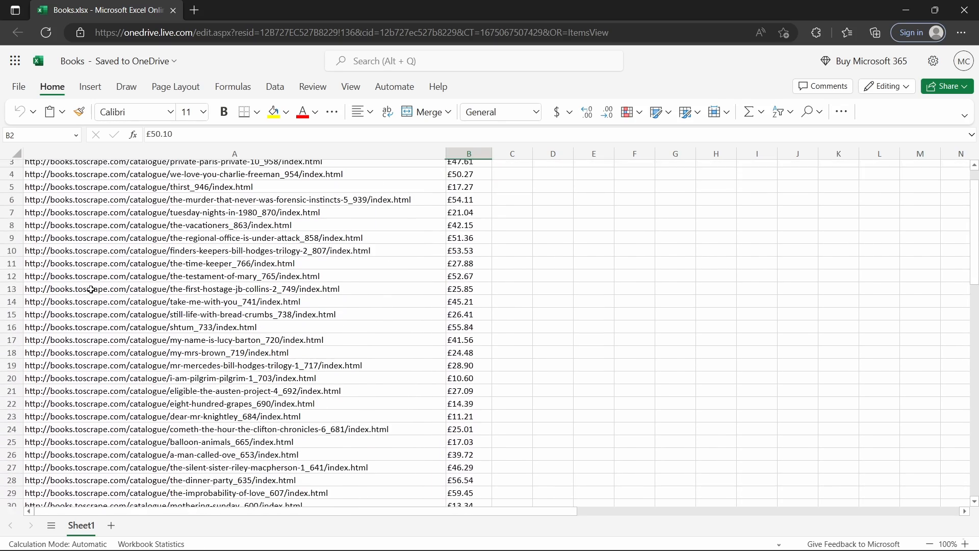
click(14, 180)
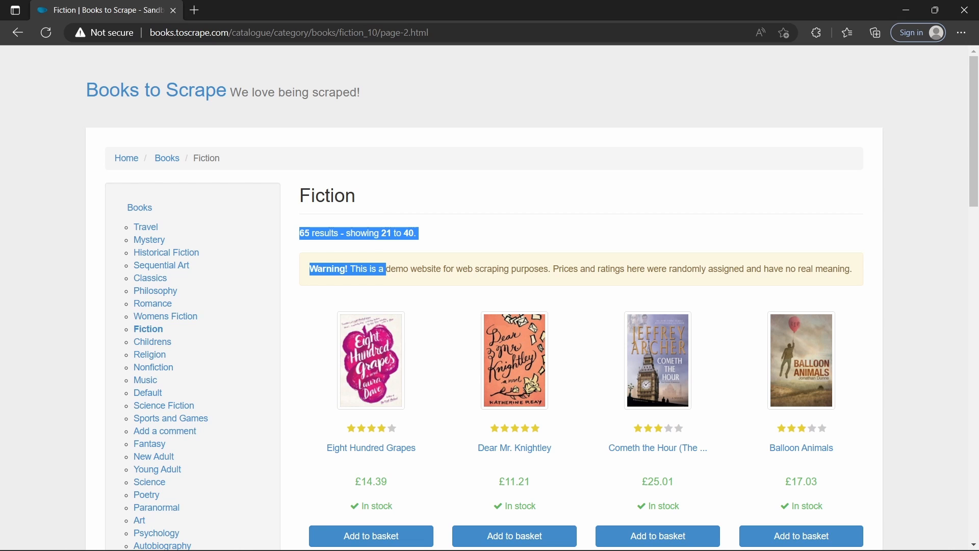
Step: Check the total number of Fiction results on the Books to Scrape page, and return to UiPath Studio
click(308, 238)
drag(299, 233, 315, 233)
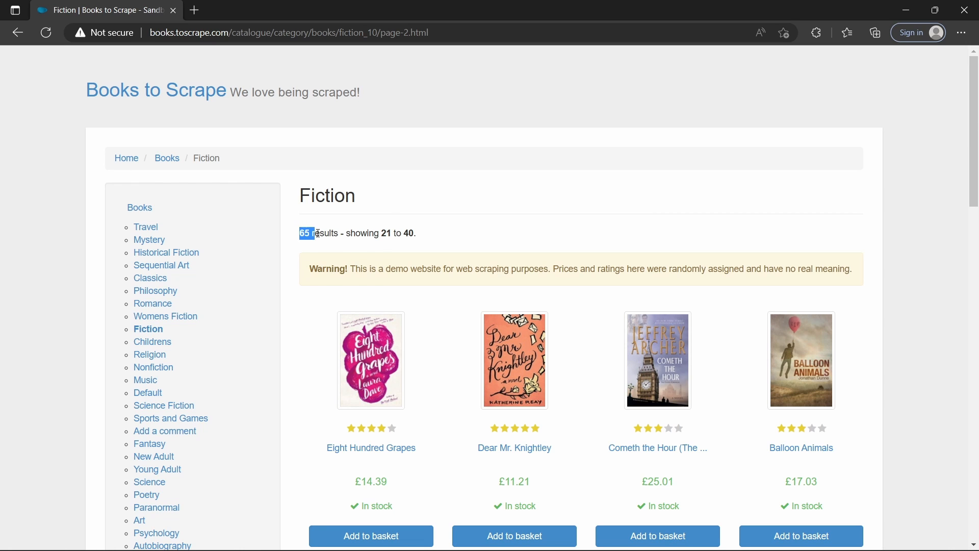
click(901, 11)
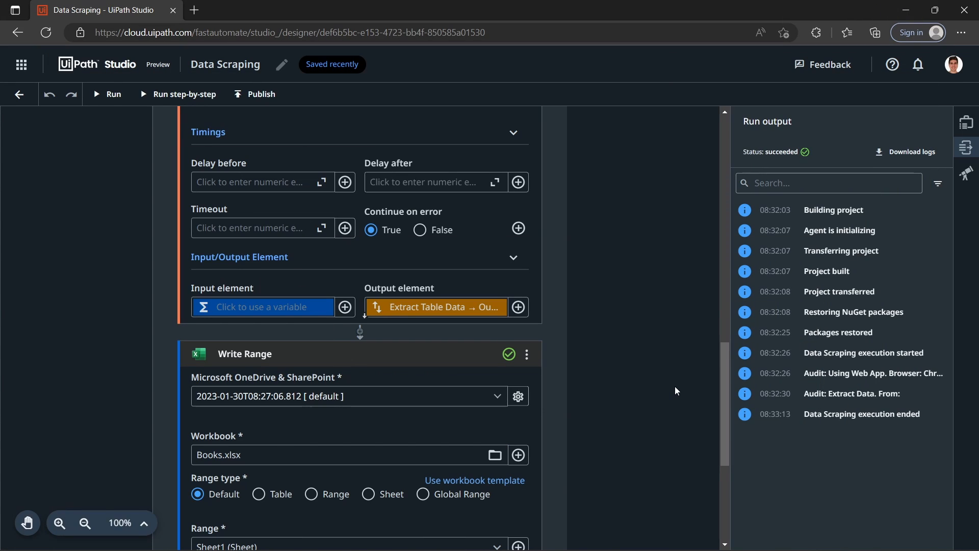